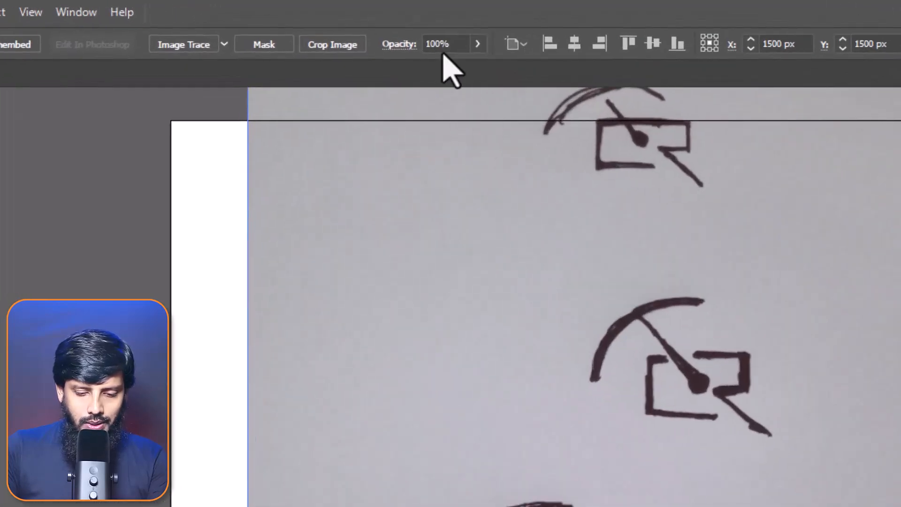
Step: Set the opacity of the placed sketch image to 75%
{"action": "left_click", "coordinate": [443, 44]}
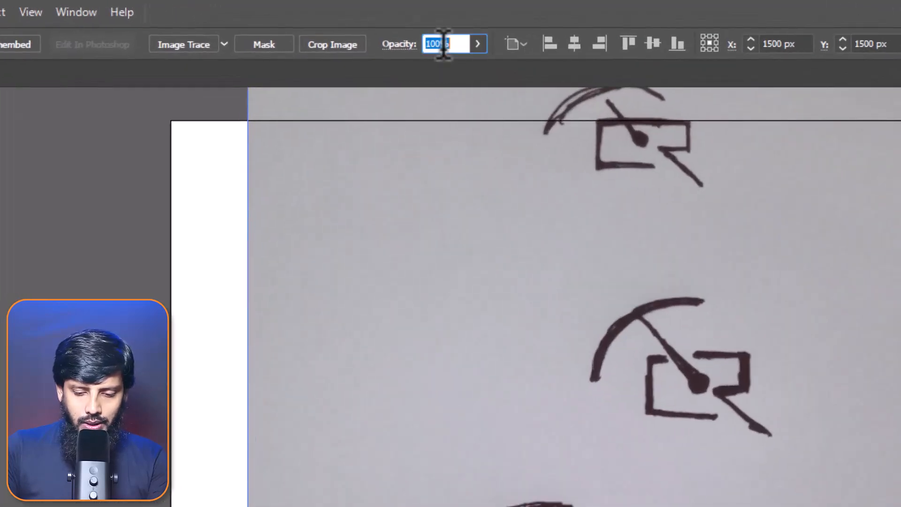
{"action": "double_click", "coordinate": [442, 43]}
{"action": "type", "text": "75"}
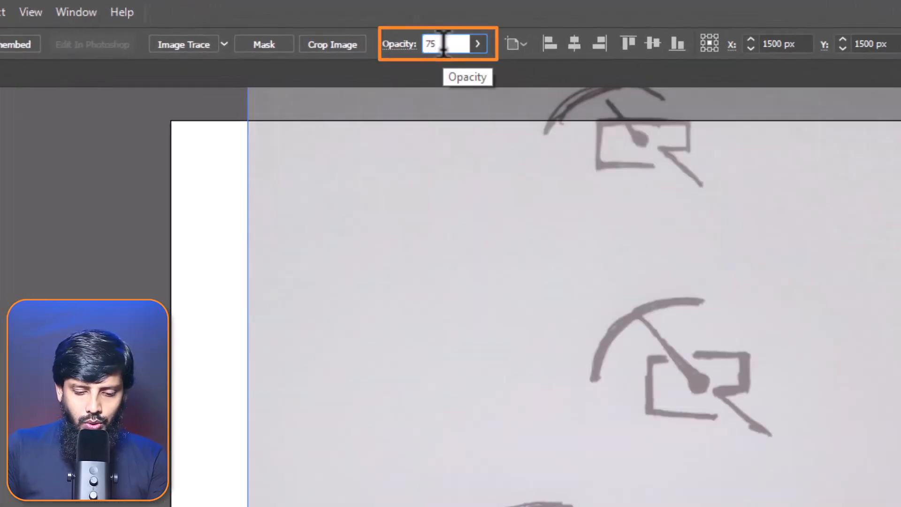
{"action": "key", "text": "Return"}
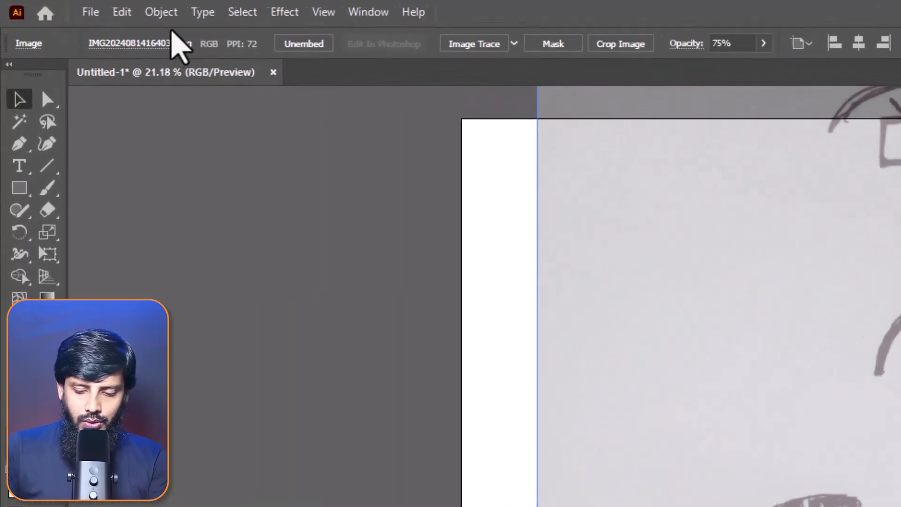
Step: Lock the sketch image so that it serves as a fixed tracing background
{"action": "left_click", "coordinate": [82, 6]}
{"action": "mouse_move", "coordinate": [169, 84]}
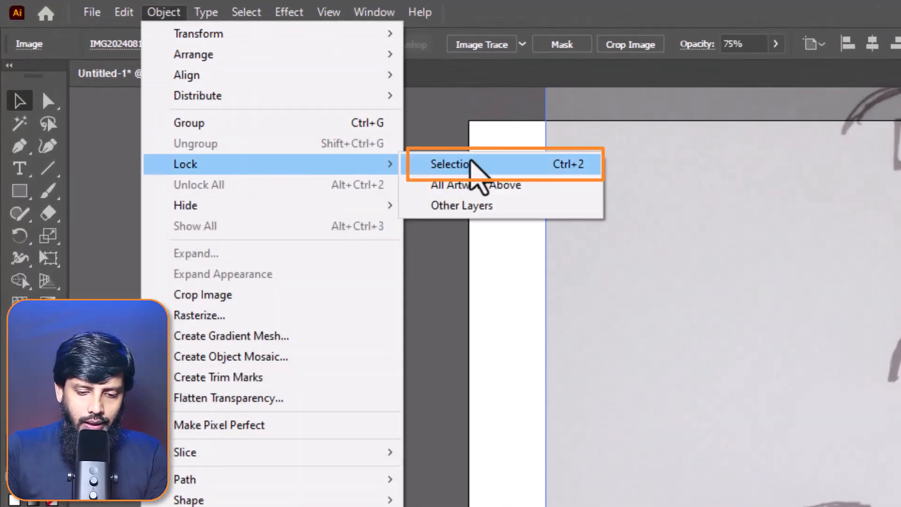
{"action": "left_click", "coordinate": [483, 163]}
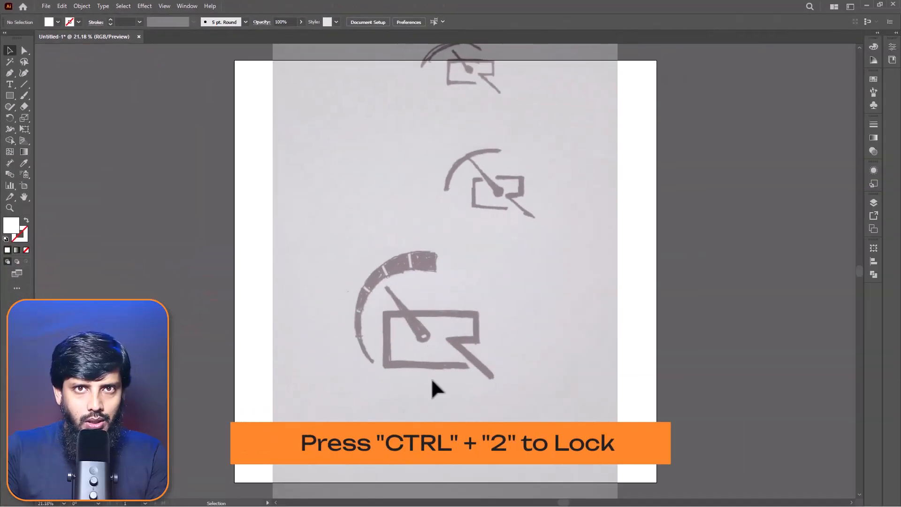
{"action": "left_click_drag", "start_coordinate": [337, 238], "coordinate": [428, 342]}
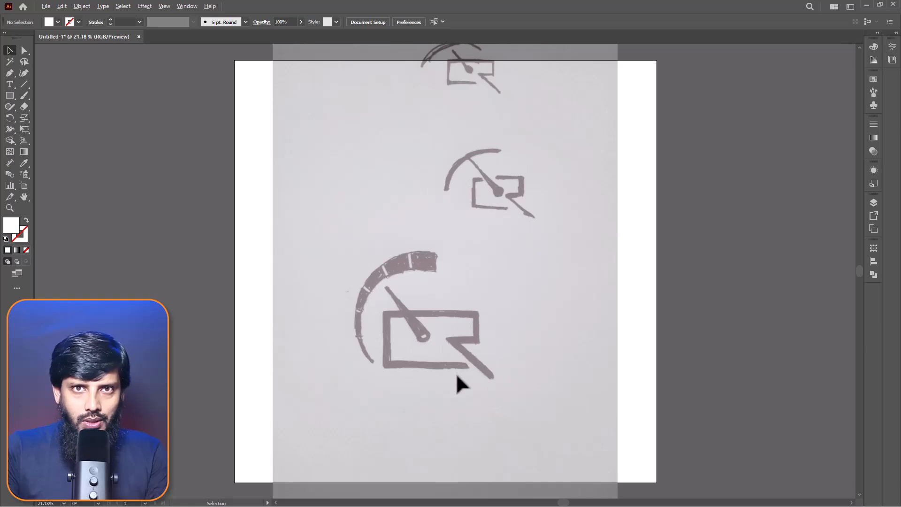
Step: Draw a rectangle of about 637 by 378 px over the box of the large speedometer sketch
{"action": "scroll", "coordinate": [457, 375], "scroll_direction": "up", "scroll_amount": 2}
{"action": "scroll", "coordinate": [400, 263], "scroll_direction": "up", "scroll_amount": 2}
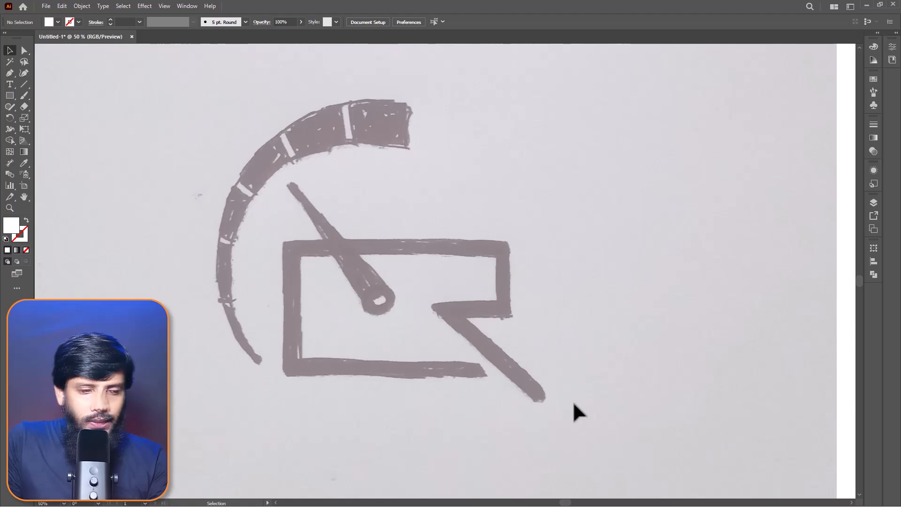
{"action": "left_click", "coordinate": [9, 100]}
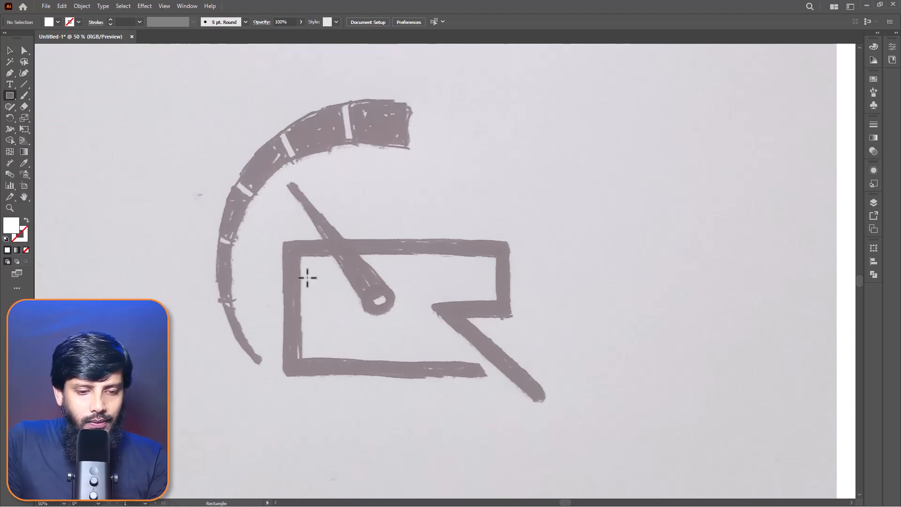
{"action": "left_click_drag", "start_coordinate": [294, 247], "coordinate": [505, 373]}
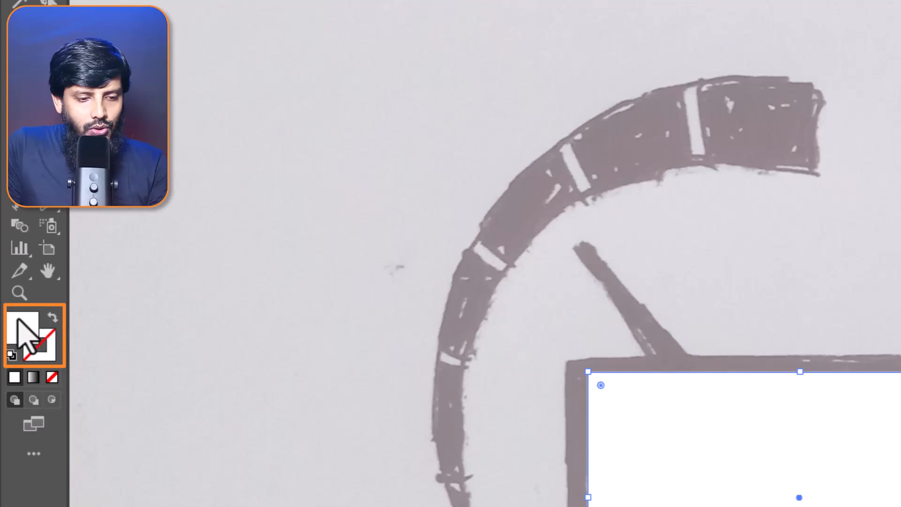
Step: Swap the rectangle's fill and stroke, colour the stroke orange and set its weight to 100 pt
{"action": "left_click", "coordinate": [53, 319]}
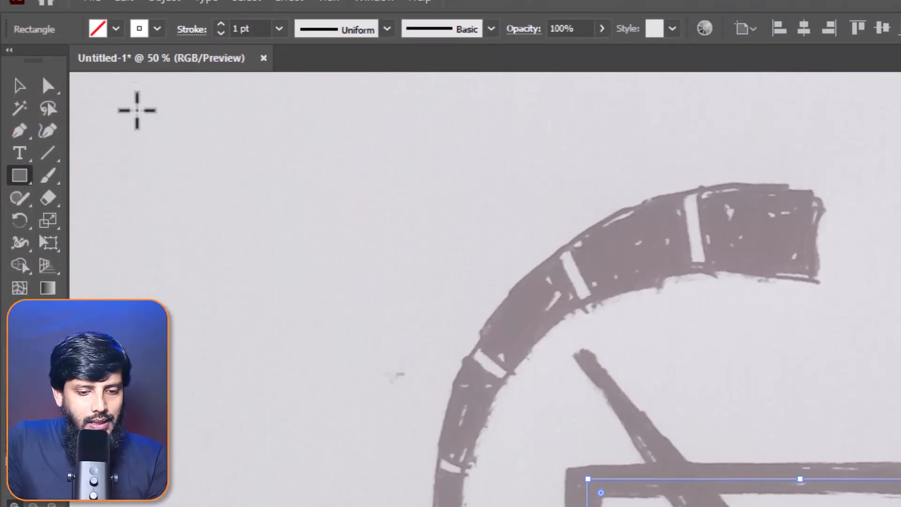
{"action": "left_click", "coordinate": [157, 20]}
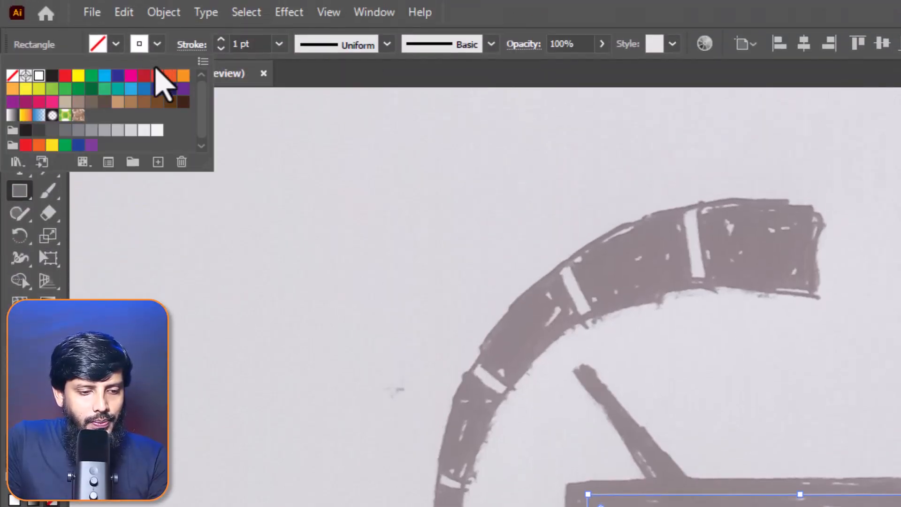
{"action": "left_click", "coordinate": [183, 75]}
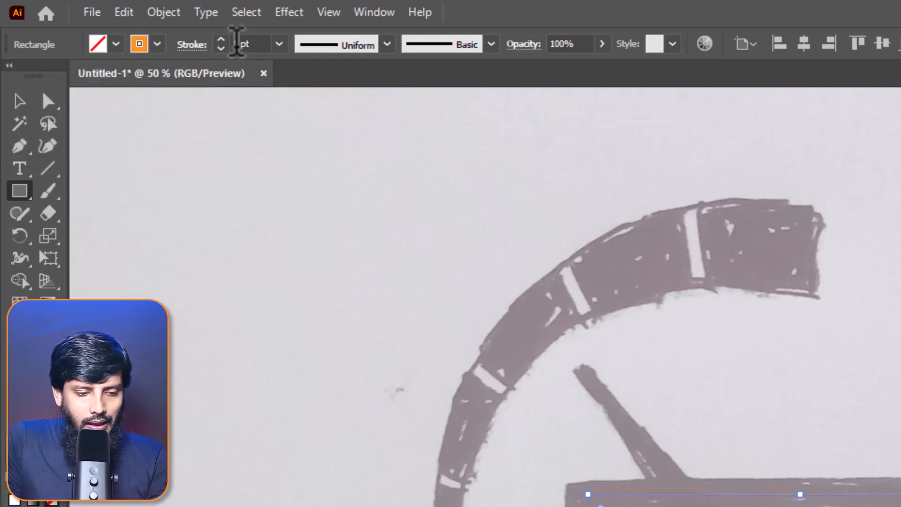
{"action": "left_click", "coordinate": [236, 43]}
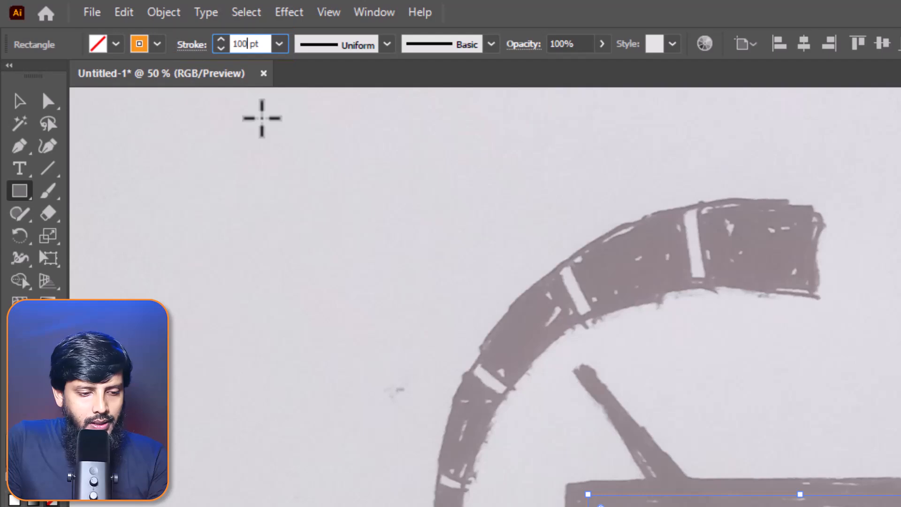
{"action": "key", "text": "Return"}
{"action": "left_click", "coordinate": [20, 101]}
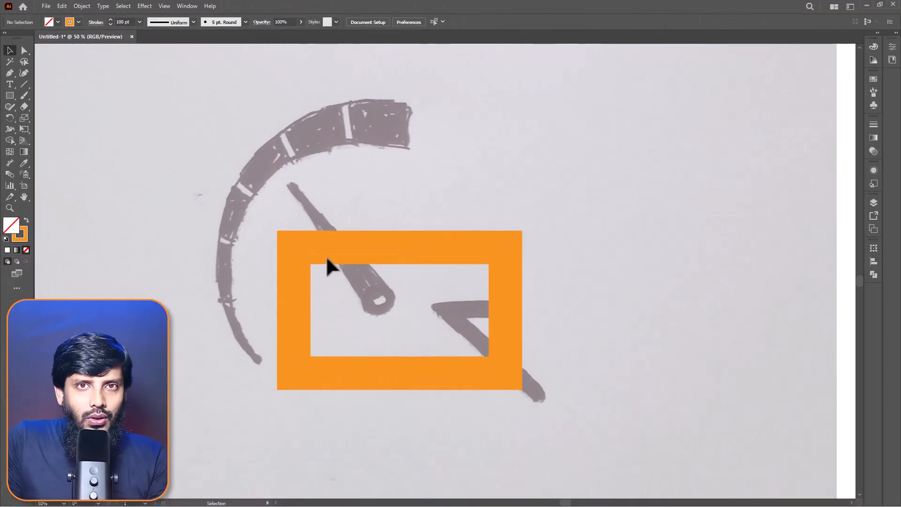
Step: Scale the rectangle proportionally to 350 px high, and stretch its left side outward to a width of about 633 px
{"action": "left_click_drag", "start_coordinate": [359, 274], "coordinate": [491, 295]}
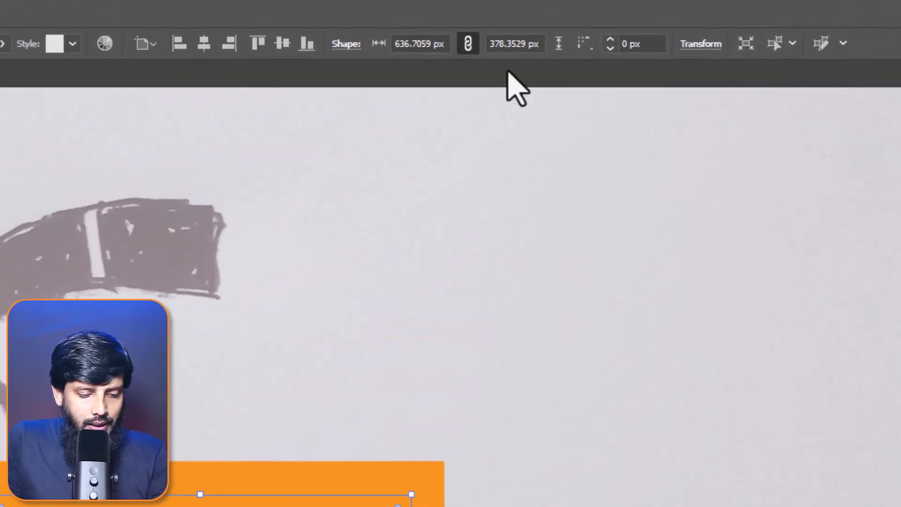
{"action": "left_click", "coordinate": [547, 22]}
{"action": "key", "text": "Delete"}
{"action": "key", "text": "Delete"}
{"action": "key", "text": "Delete"}
{"action": "key", "text": "Delete"}
{"action": "key", "text": "Delete"}
{"action": "key", "text": "Delete"}
{"action": "key", "text": "Delete"}
{"action": "key", "text": "Delete"}
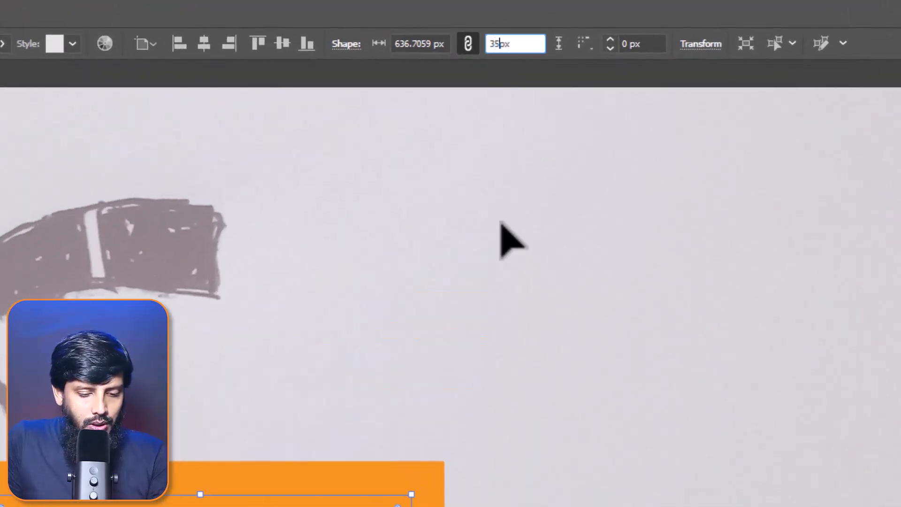
{"action": "type", "text": "50"}
{"action": "key", "text": "Return"}
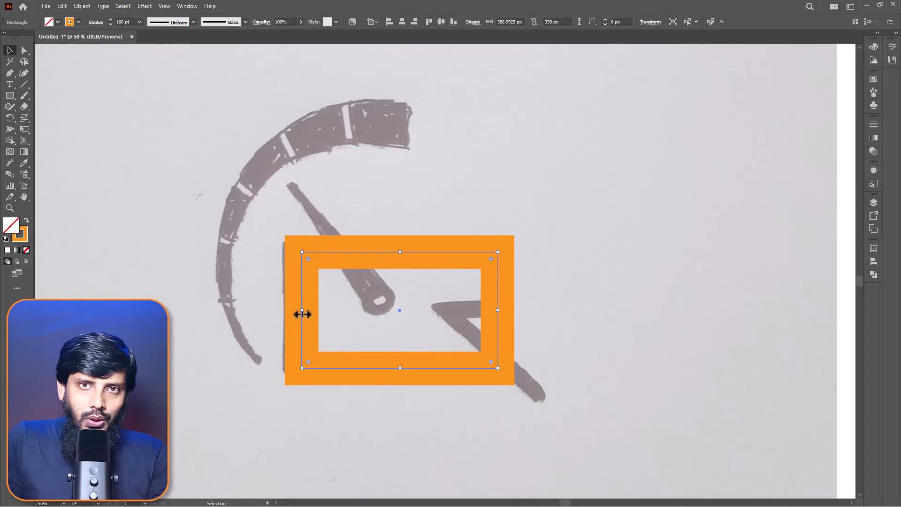
{"action": "mouse_move", "coordinate": [302, 314]}
{"action": "left_mouse_down"}
{"action": "mouse_move", "coordinate": [305, 295]}
{"action": "mouse_move", "coordinate": [291, 310]}
{"action": "left_mouse_up"}
Step: Set the orange rectangle's opacity to 75%
{"action": "left_click", "coordinate": [415, 42]}
{"action": "left_click", "coordinate": [374, 64]}
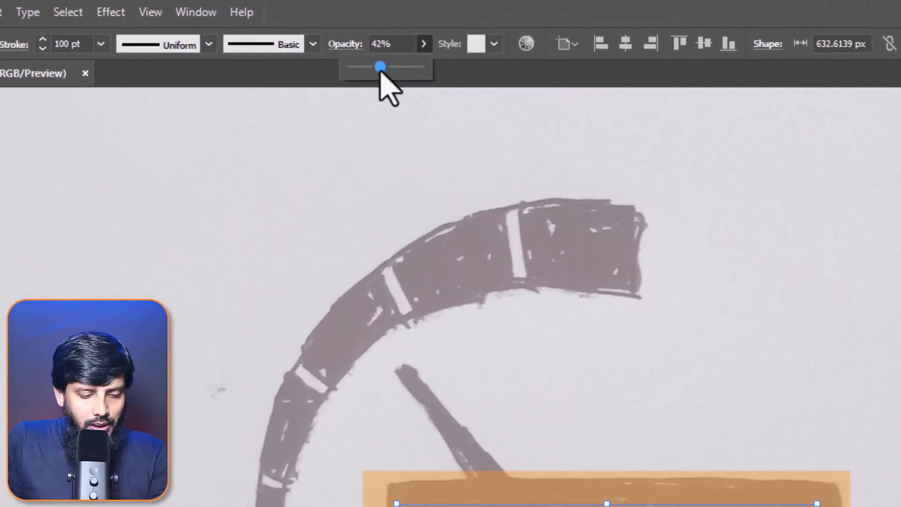
{"action": "left_click_drag", "start_coordinate": [392, 39], "coordinate": [354, 41]}
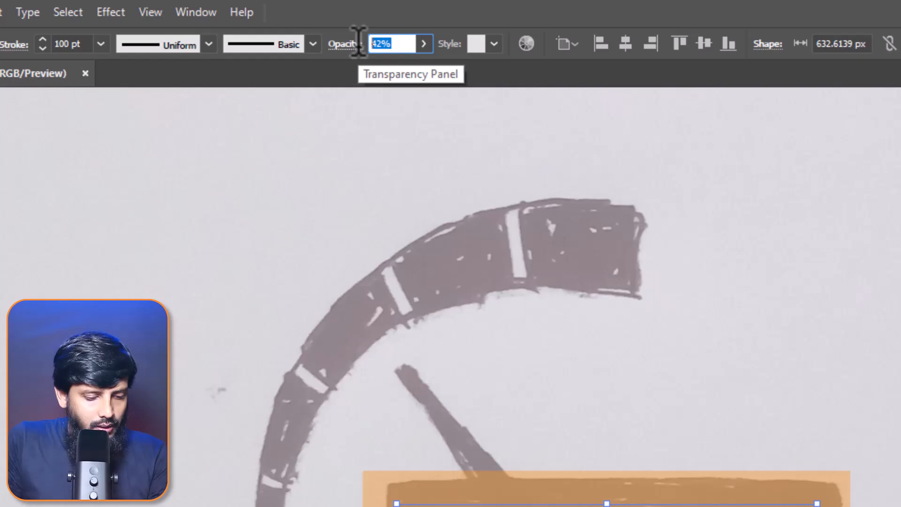
{"action": "type", "text": "75"}
{"action": "key", "text": "Return"}
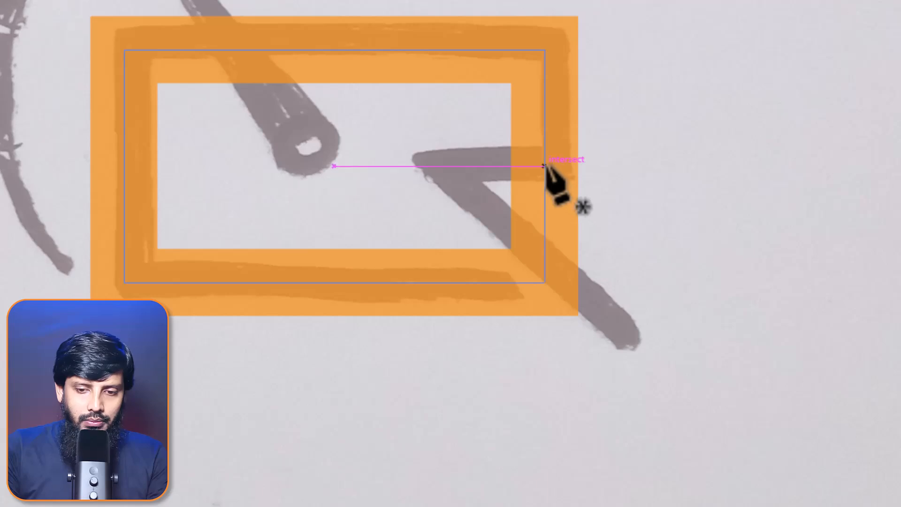
Step: Draw the R leg with the Pen tool from the rectangle's right-side midpoint to its centre and 45° down-right, about 484 px wide and high
{"action": "left_click", "coordinate": [544, 166]}
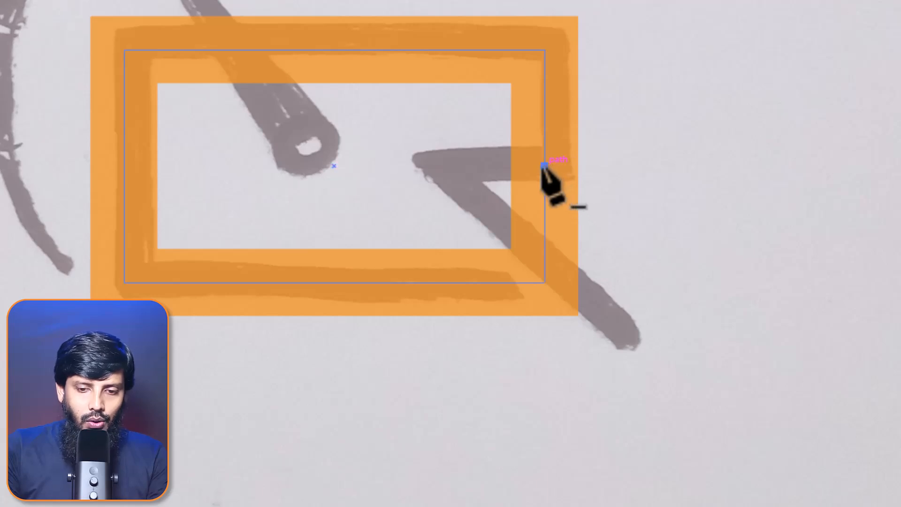
{"action": "left_click", "coordinate": [334, 166]}
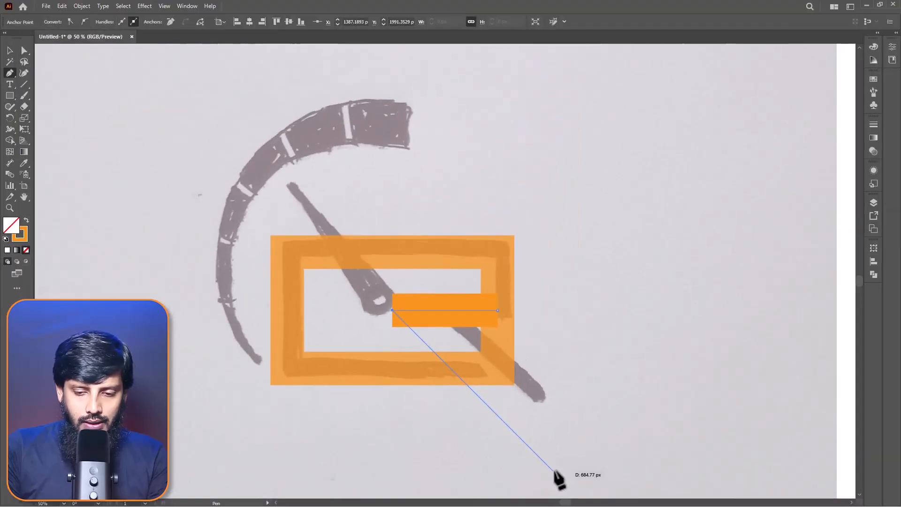
{"action": "left_click", "coordinate": [554, 470]}
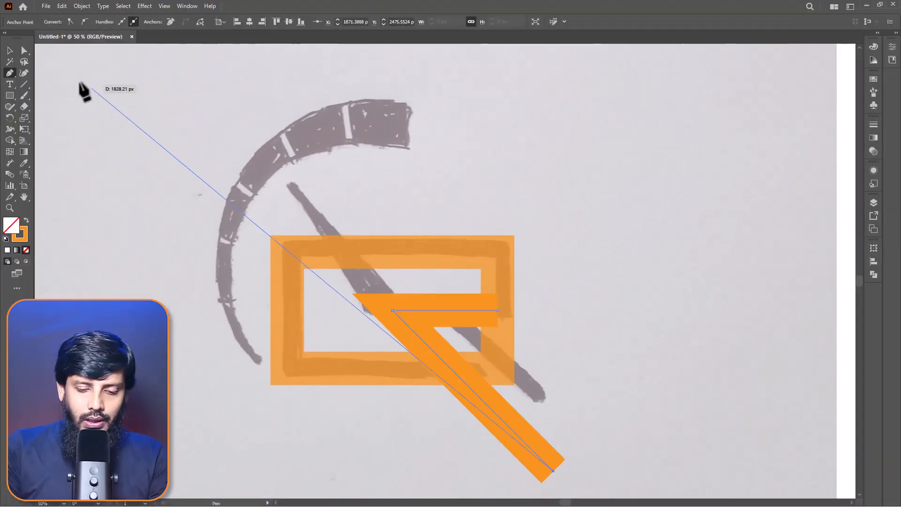
{"action": "key", "text": "v"}
Step: Copy the rectangle's appearance onto the leg path with the Eyedropper and deselect it
{"action": "left_click", "coordinate": [23, 163]}
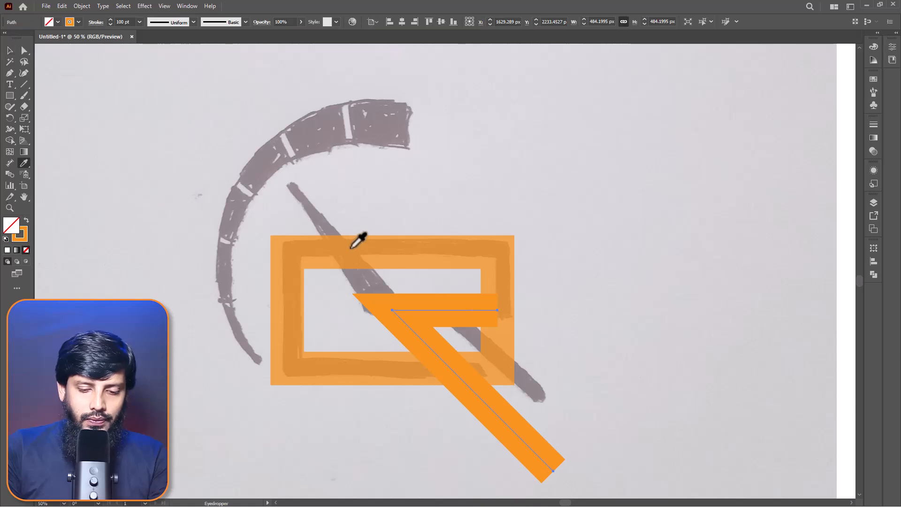
{"action": "left_click", "coordinate": [352, 249]}
{"action": "key", "text": "v"}
{"action": "left_click", "coordinate": [128, 136]}
Step: Draw a circle about 114 px in diameter centred on the leg's corner at the rectangle's centre
{"action": "key", "text": "ctrl+equal"}
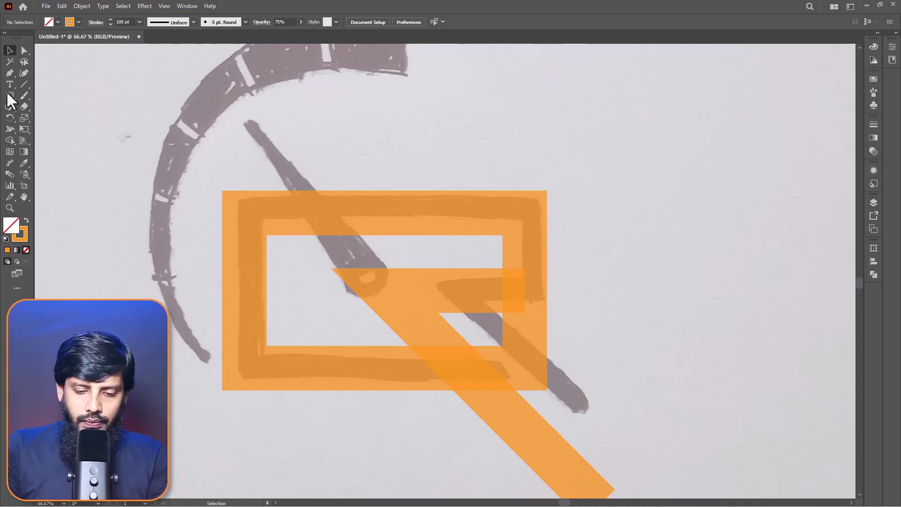
{"action": "left_click_drag", "start_coordinate": [10, 96], "coordinate": [42, 121]}
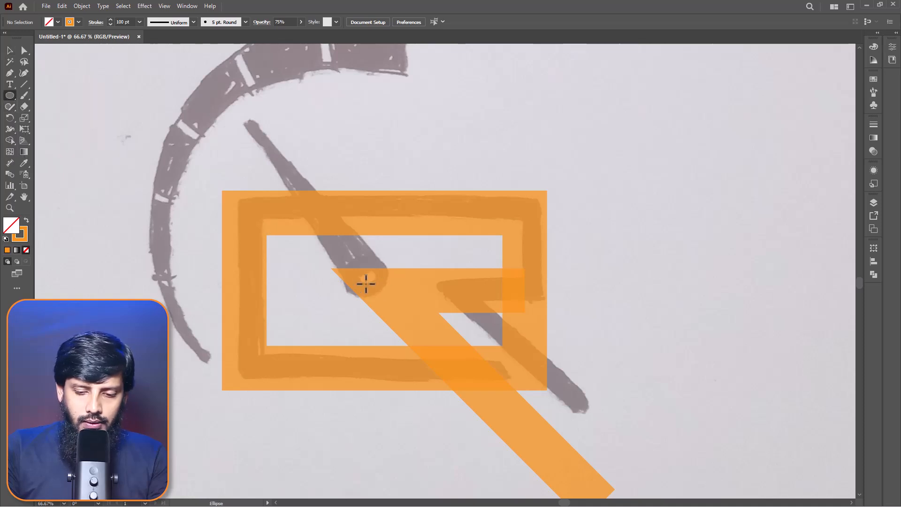
{"action": "left_click_drag", "start_coordinate": [384, 290], "coordinate": [410, 316]}
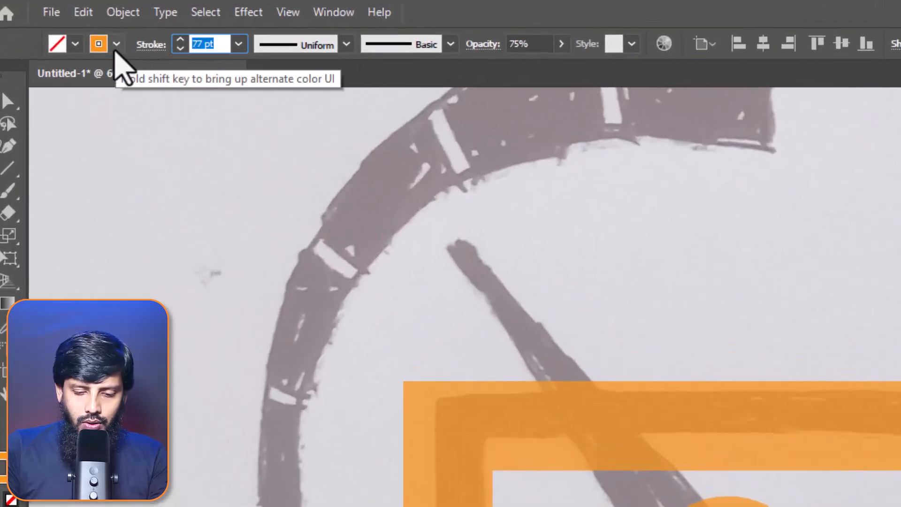
Step: Change the circle's stroke to dark blue with a weight of 50 pt
{"action": "left_click", "coordinate": [78, 22]}
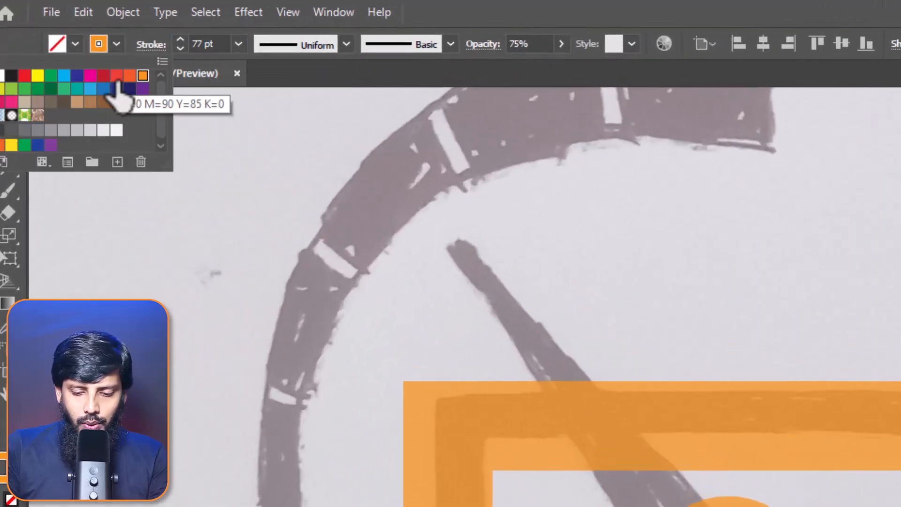
{"action": "left_click", "coordinate": [77, 75]}
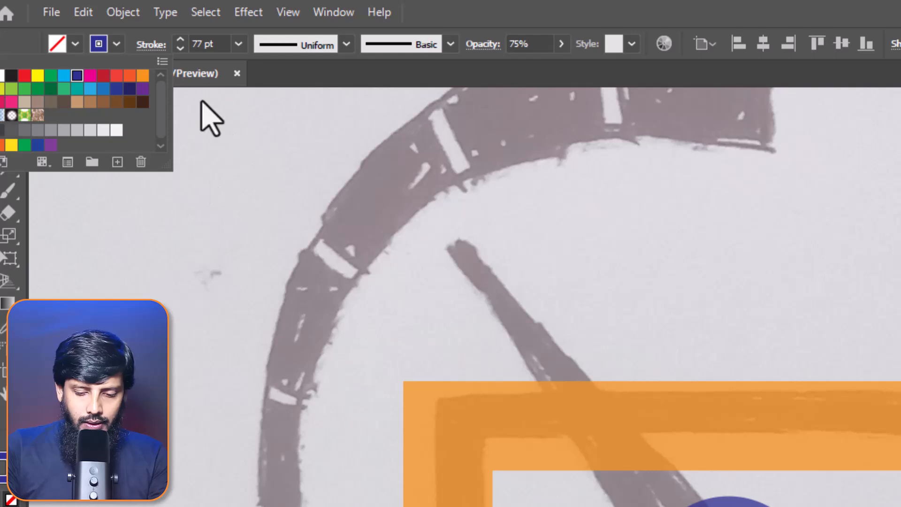
{"action": "left_click", "coordinate": [220, 45]}
{"action": "type", "text": "56"}
{"action": "key", "text": "Return"}
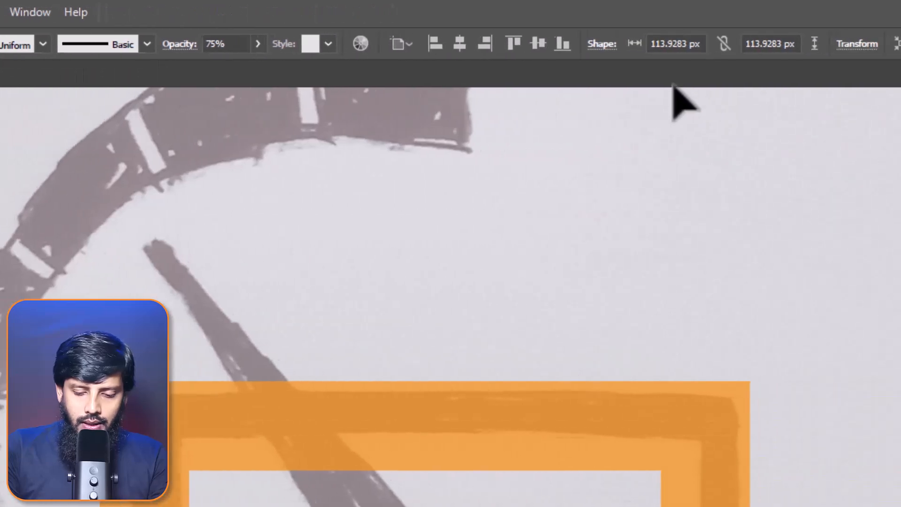
Step: Resize the circle to 75 px in diameter
{"action": "left_click", "coordinate": [709, 44]}
{"action": "left_click", "coordinate": [678, 41]}
{"action": "type", "text": "103"}
{"action": "key", "text": "Return"}
{"action": "type", "text": "75"}
{"action": "key", "text": "Return"}
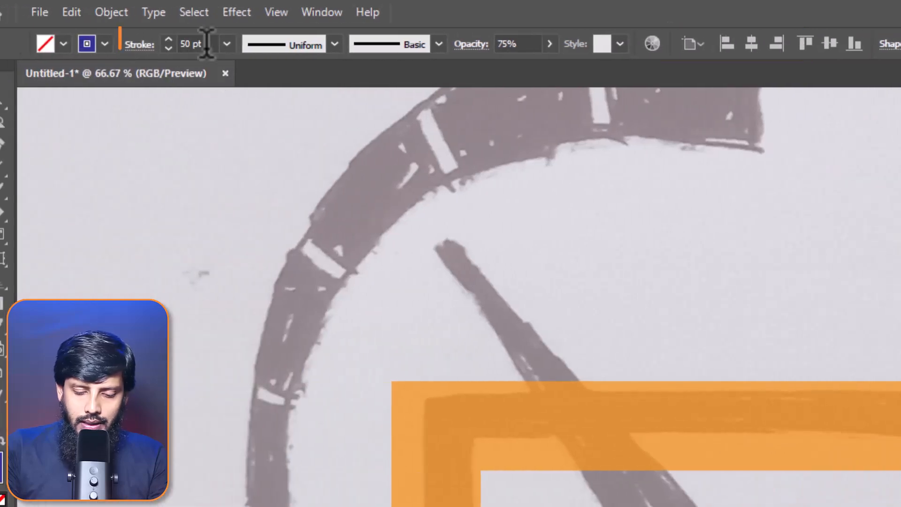
Step: Reduce the circle's stroke weight to 45 pt and deselect it
{"action": "left_click", "coordinate": [206, 44]}
{"action": "key", "text": "Down"}
{"action": "key", "text": "Down"}
{"action": "key", "text": "Down"}
{"action": "key", "text": "Down"}
{"action": "key", "text": "Down"}
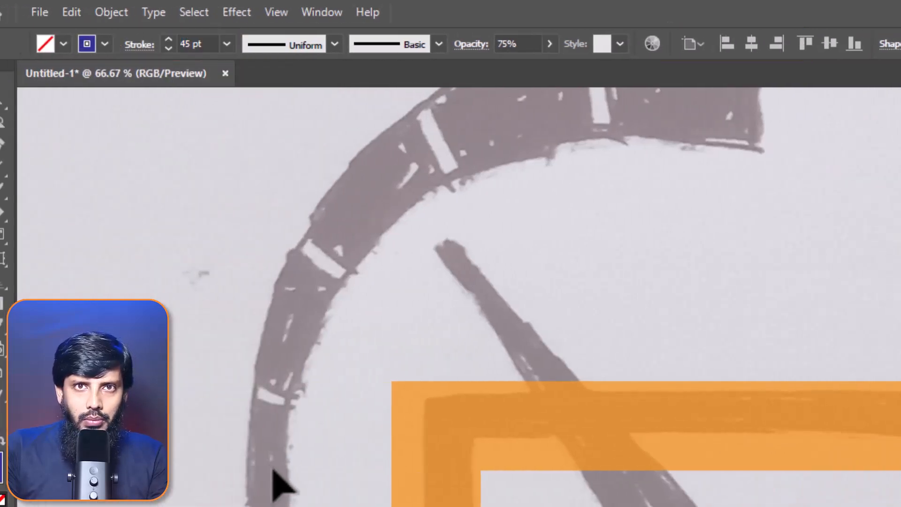
{"action": "left_click", "coordinate": [279, 490]}
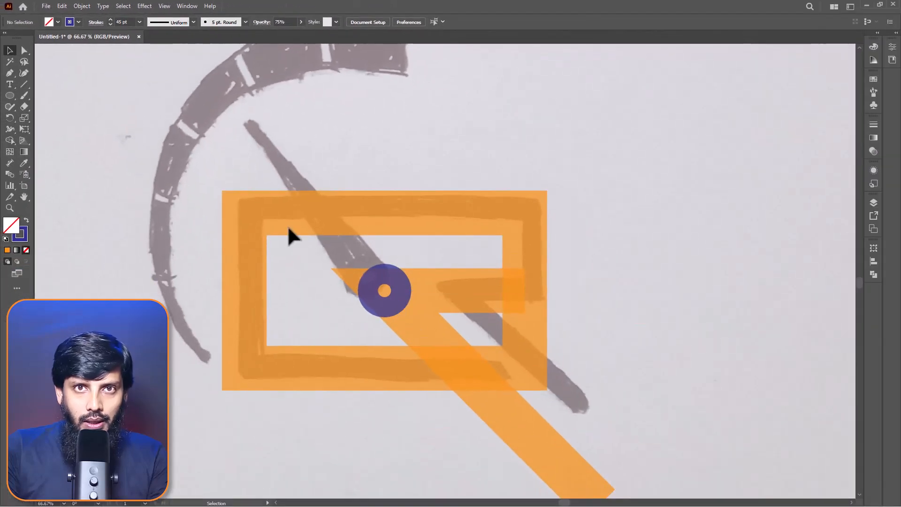
Step: Draw the needle as a straight Pen line about 798 px long from the circle's centre, 45° up-left past the gauge arc
{"action": "left_click", "coordinate": [384, 290]}
{"action": "scroll", "coordinate": [183, 94], "scroll_direction": "up", "scroll_amount": 1}
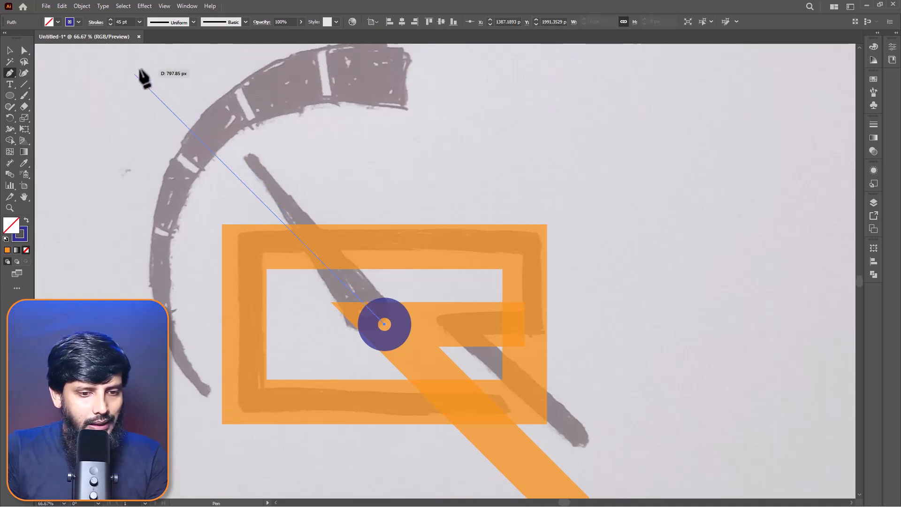
{"action": "left_click", "coordinate": [134, 73]}
{"action": "left_click", "coordinate": [9, 51]}
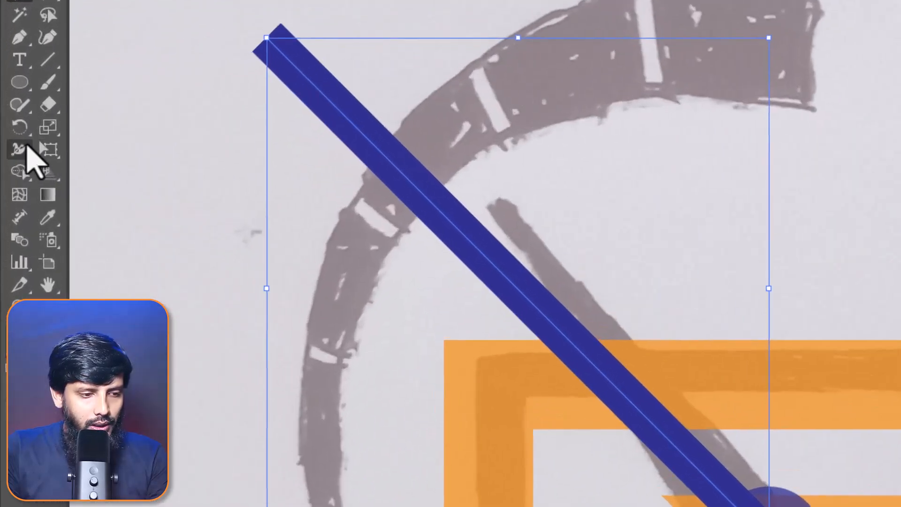
Step: Taper the needle's outer end to a sharp point with the Width tool and set its stroke weight to 60 pt
{"action": "left_click", "coordinate": [15, 141]}
{"action": "mouse_move", "coordinate": [264, 47]}
{"action": "left_mouse_down"}
{"action": "mouse_move", "coordinate": [252, 55]}
{"action": "mouse_move", "coordinate": [265, 38]}
{"action": "left_mouse_up"}
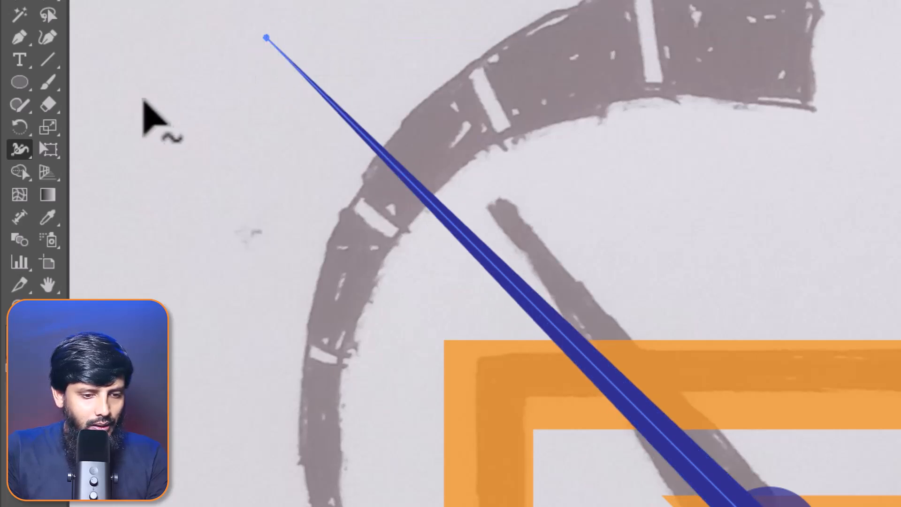
{"action": "key", "text": "v"}
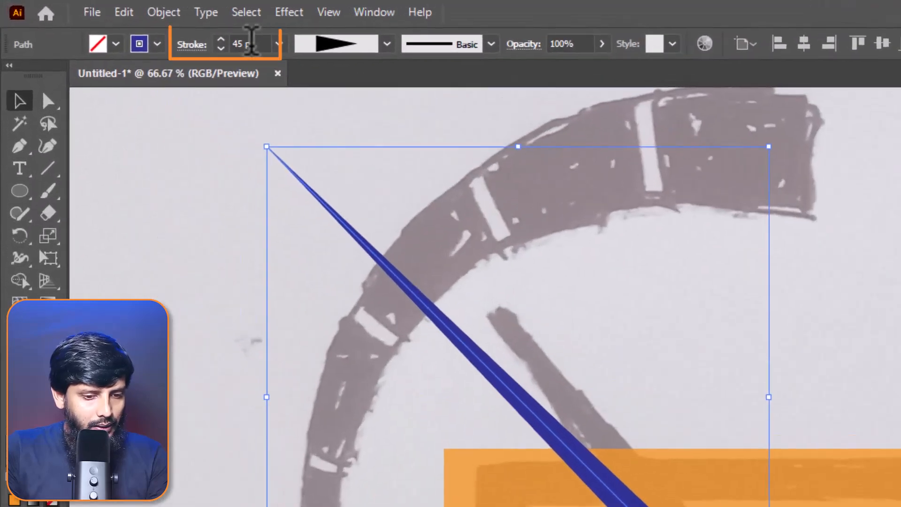
{"action": "scroll", "coordinate": [126, 21], "scroll_direction": "up", "scroll_amount": 15}
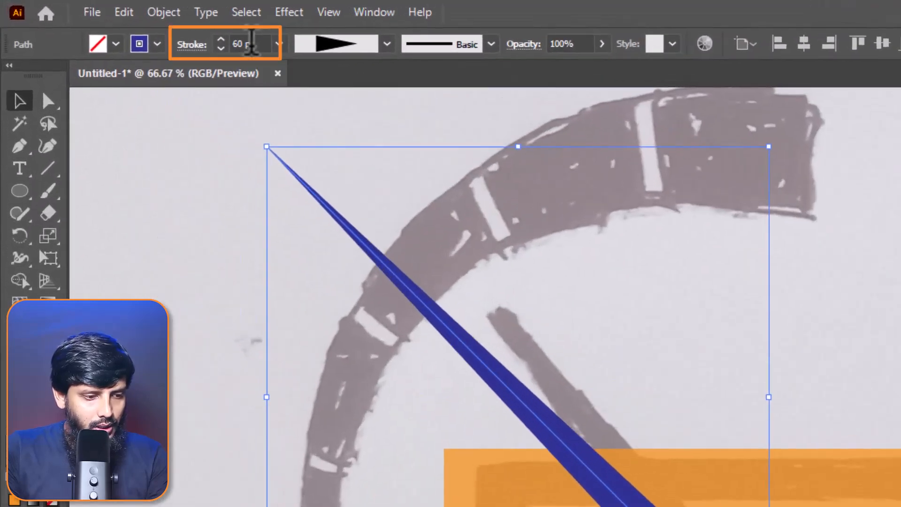
{"action": "left_click", "coordinate": [384, 471]}
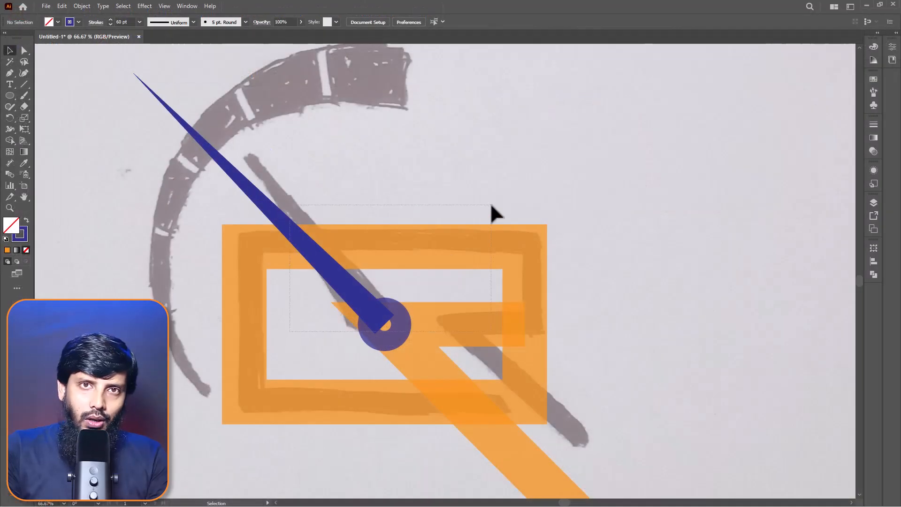
Step: Select the whole traced artwork, including circle and needle, and place a duplicate of it in the empty area beside the sketch
{"action": "left_click_drag", "start_coordinate": [492, 206], "coordinate": [339, 227]}
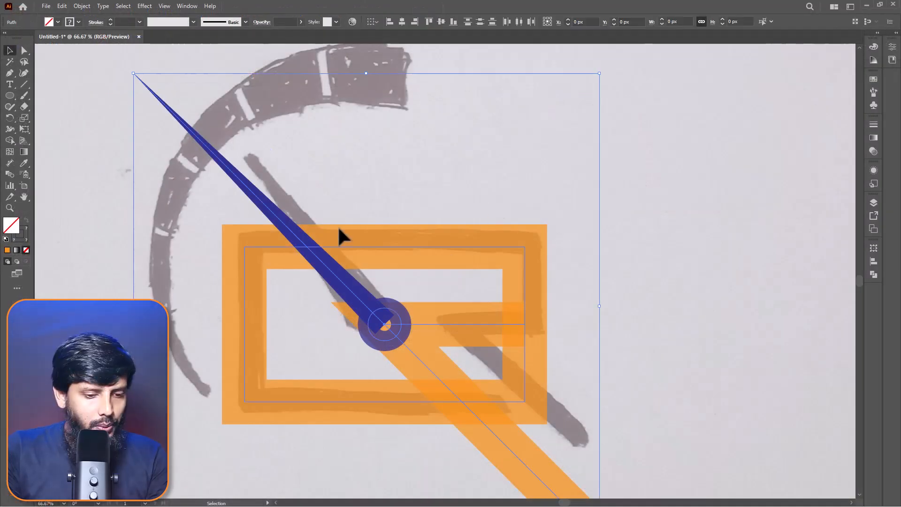
{"action": "scroll", "coordinate": [340, 226], "scroll_direction": "down", "scroll_amount": 4}
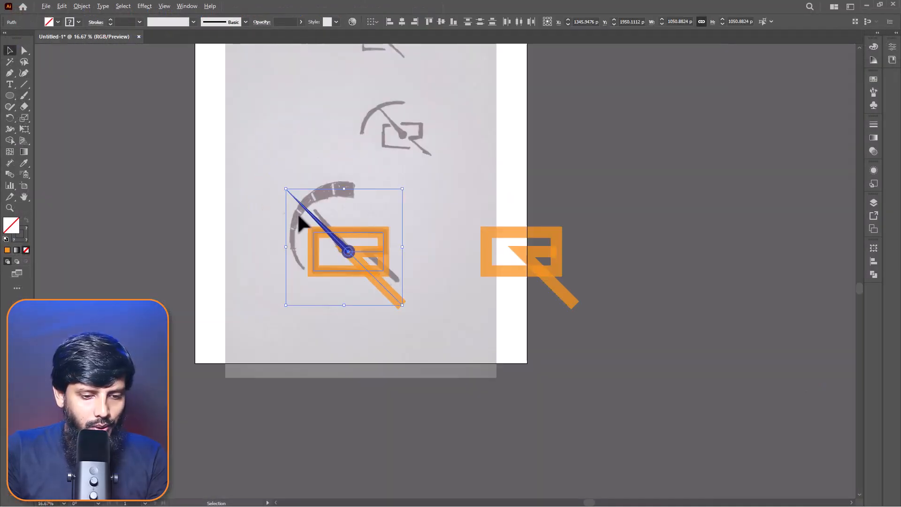
{"action": "left_click_drag", "start_coordinate": [369, 274], "coordinate": [567, 173], "text": "alt"}
Step: Set the opacity of all the traced logo shapes over the sketch to 100%
{"action": "scroll", "coordinate": [416, 325], "scroll_direction": "up", "scroll_amount": 4}
{"action": "left_click_drag", "start_coordinate": [424, 185], "coordinate": [349, 437]}
{"action": "left_click", "coordinate": [286, 22]}
{"action": "type", "text": "100"}
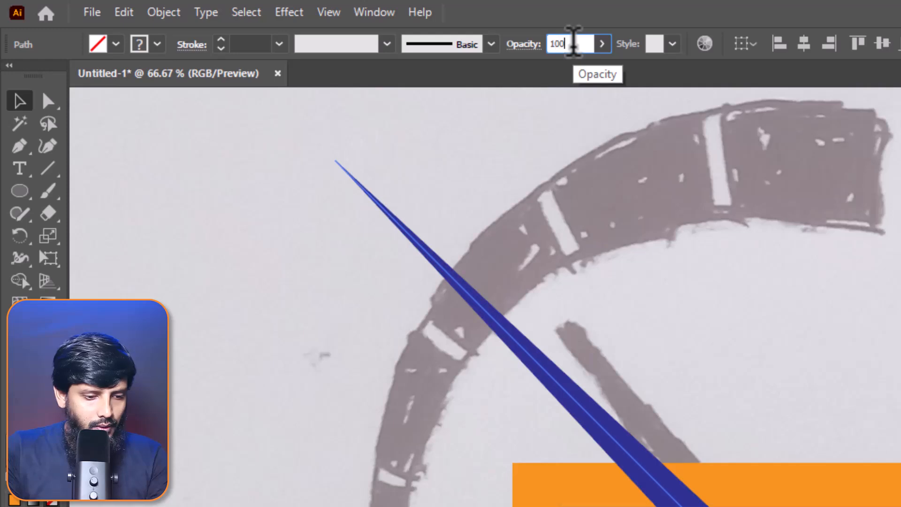
{"action": "key", "text": "Return"}
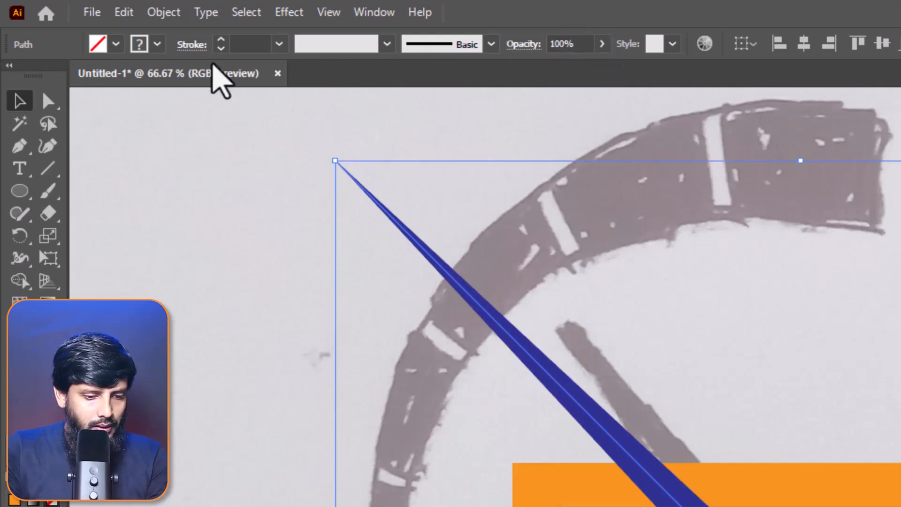
Step: Expand the appearance of the selected logo shapes, then expand their fill and stroke into filled outlines
{"action": "left_click", "coordinate": [164, 13]}
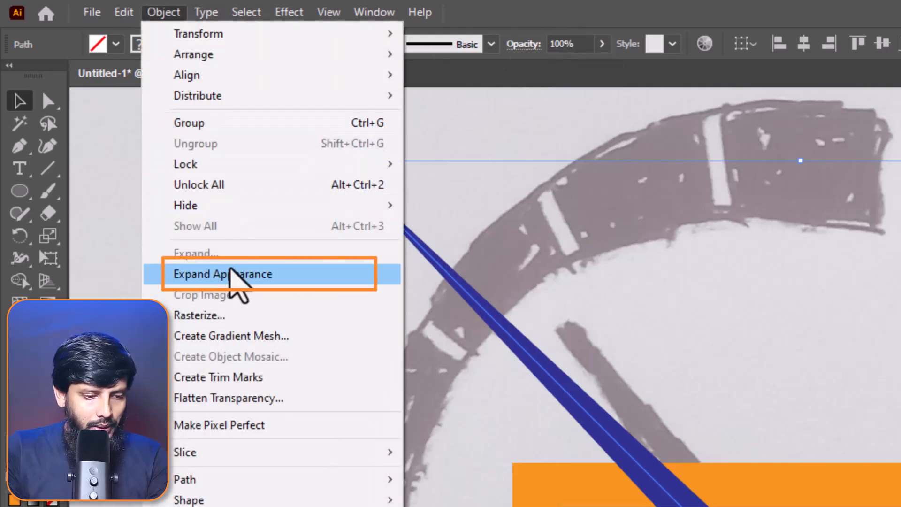
{"action": "left_click", "coordinate": [235, 274]}
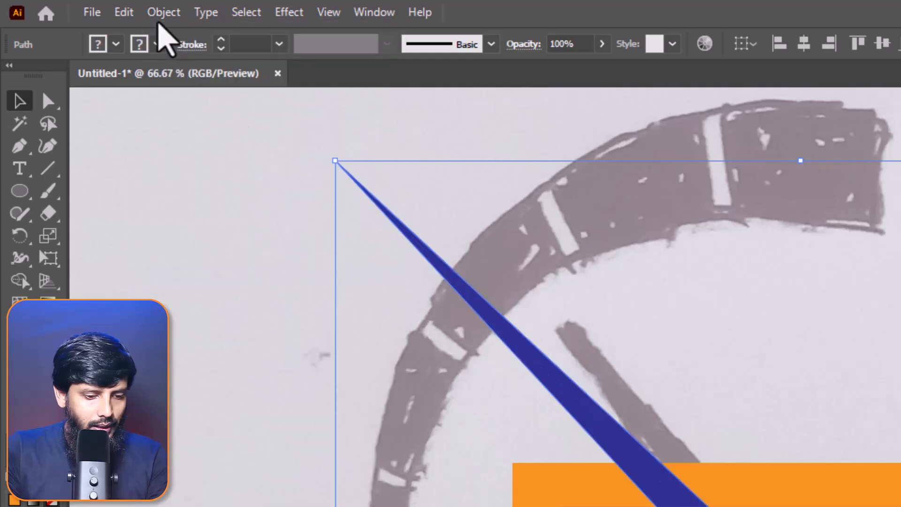
{"action": "left_click", "coordinate": [164, 12]}
{"action": "left_click", "coordinate": [211, 256]}
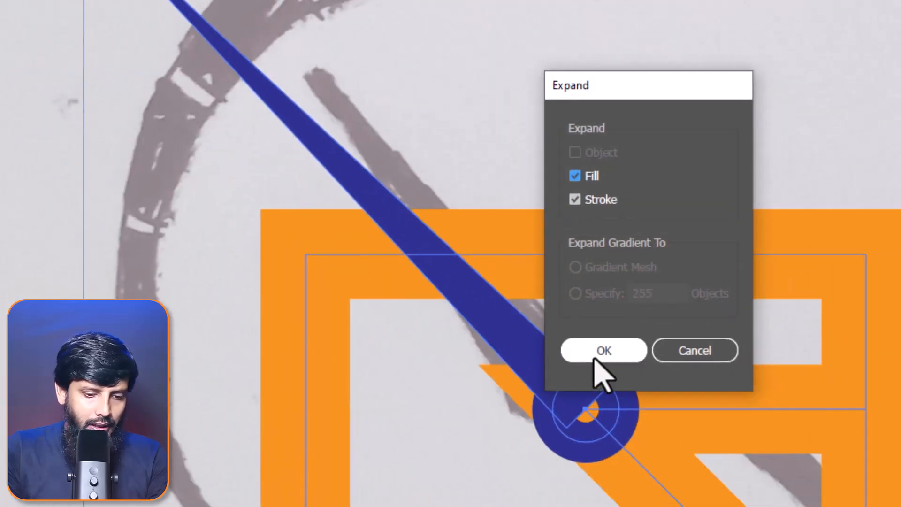
{"action": "left_click", "coordinate": [646, 396]}
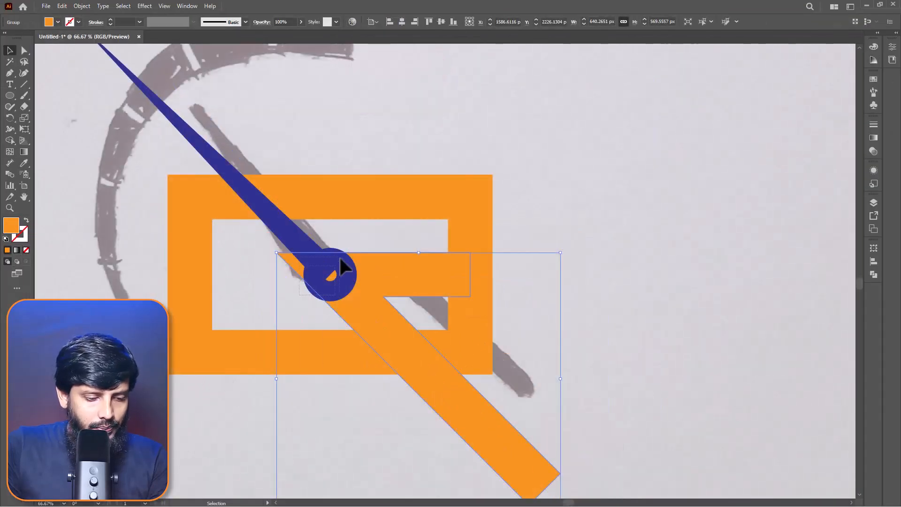
Step: Shift the orange arm-and-leg shape to the right across the frame and move the circle and needle slightly to the right
{"action": "left_click", "coordinate": [345, 270], "text": "shift"}
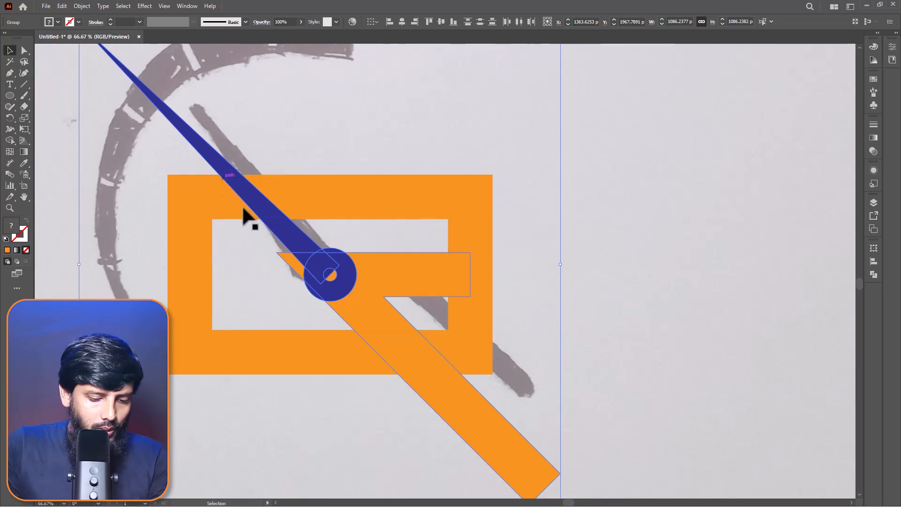
{"action": "left_click_drag", "start_coordinate": [333, 281], "coordinate": [343, 288]}
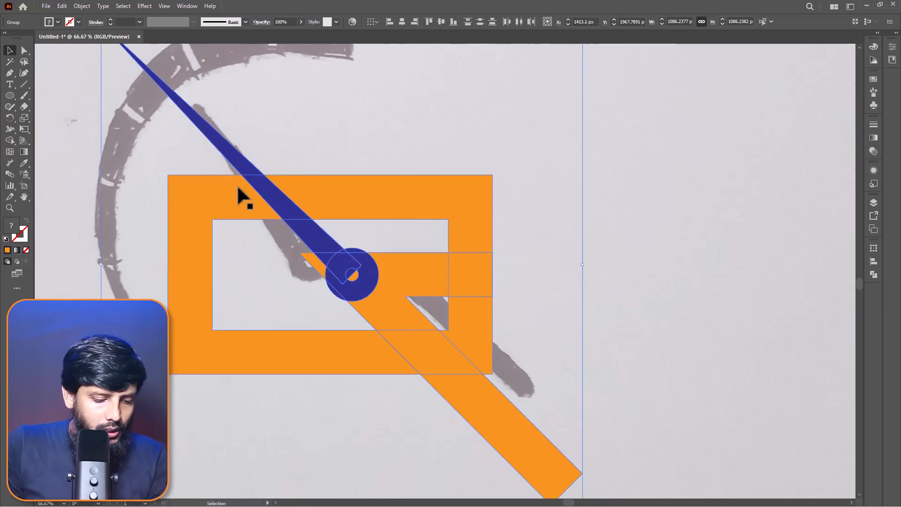
{"action": "left_click", "coordinate": [247, 207]}
{"action": "left_click_drag", "start_coordinate": [395, 326], "coordinate": [404, 326]}
{"action": "left_click_drag", "start_coordinate": [338, 287], "coordinate": [320, 256]}
{"action": "key", "text": "ctrl+shift+a"}
{"action": "left_click", "coordinate": [384, 312]}
{"action": "key", "text": "ctrl+["}
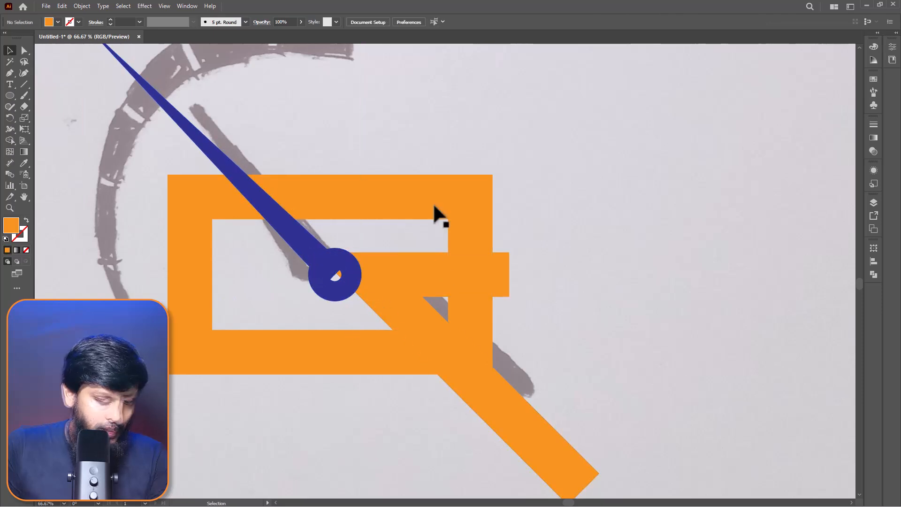
Step: Narrow the orange frame to about 703 px wide by moving its four right-side anchor points inward, and deselect it
{"action": "left_click", "coordinate": [24, 50]}
{"action": "left_click", "coordinate": [448, 330]}
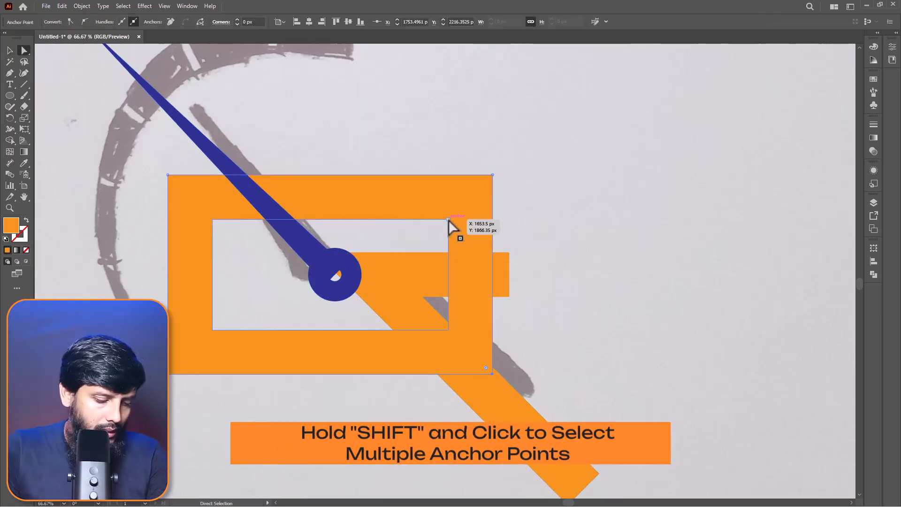
{"action": "left_click", "coordinate": [486, 297], "text": "shift"}
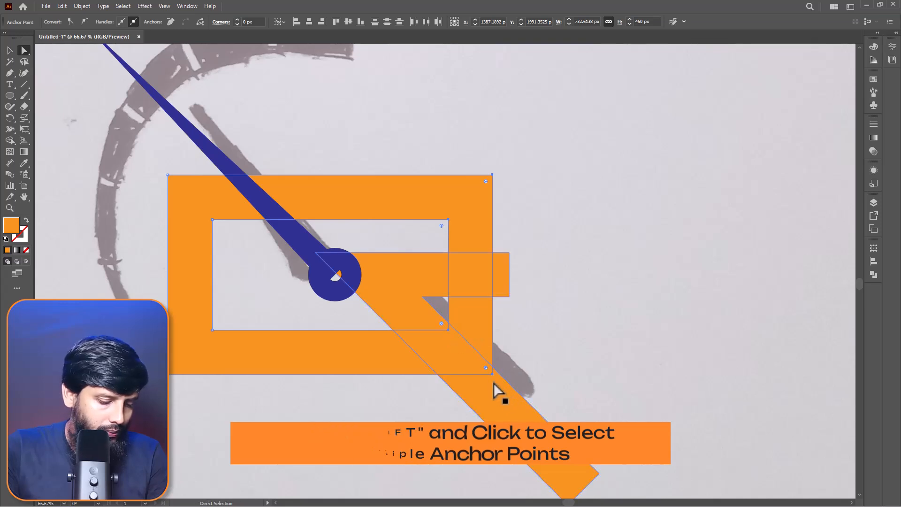
{"action": "mouse_move", "coordinate": [492, 375]}
{"action": "left_mouse_down"}
{"action": "mouse_move", "coordinate": [475, 374]}
{"action": "mouse_move", "coordinate": [482, 381]}
{"action": "left_mouse_up"}
{"action": "left_click", "coordinate": [9, 50]}
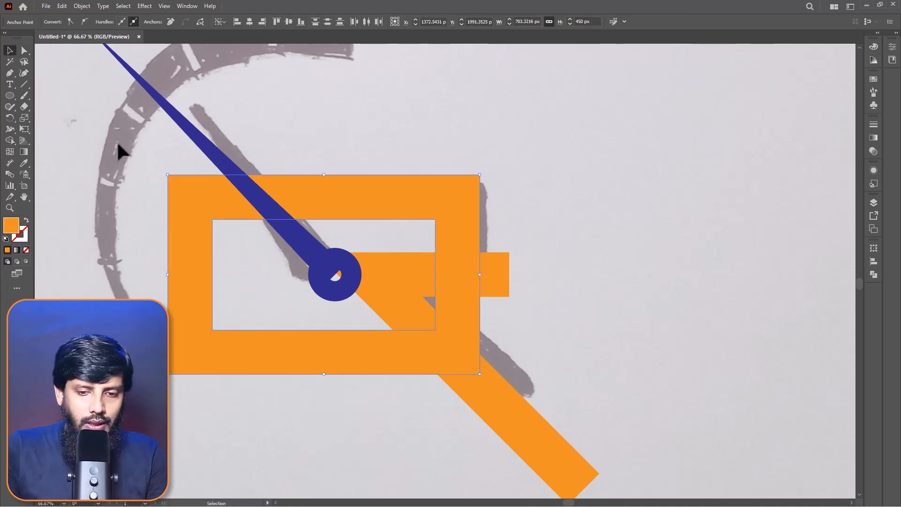
{"action": "left_click", "coordinate": [118, 149]}
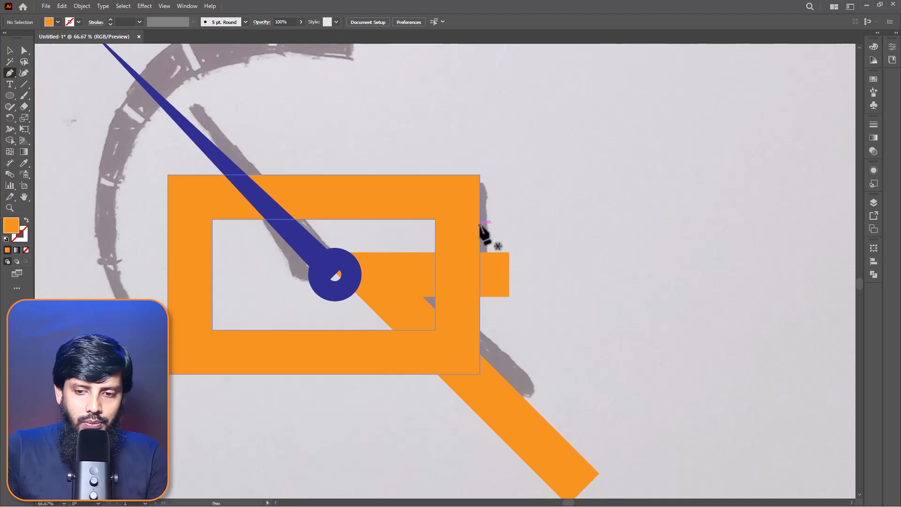
Step: Draw a vertical Pen line about 541 px long down along the frame's right edge, past the diagonal leg
{"action": "left_click", "coordinate": [479, 225]}
{"action": "left_click", "coordinate": [470, 464], "text": "shift"}
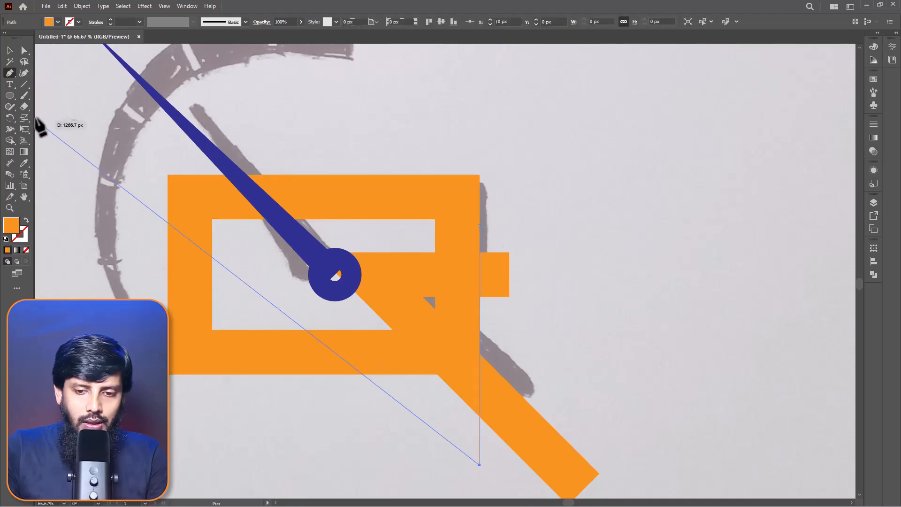
{"action": "left_click", "coordinate": [14, 51]}
Step: Trim the arm and diagonal leg flush with the vertical line using Shape Builder, and delete the line
{"action": "left_click_drag", "start_coordinate": [459, 435], "coordinate": [524, 401]}
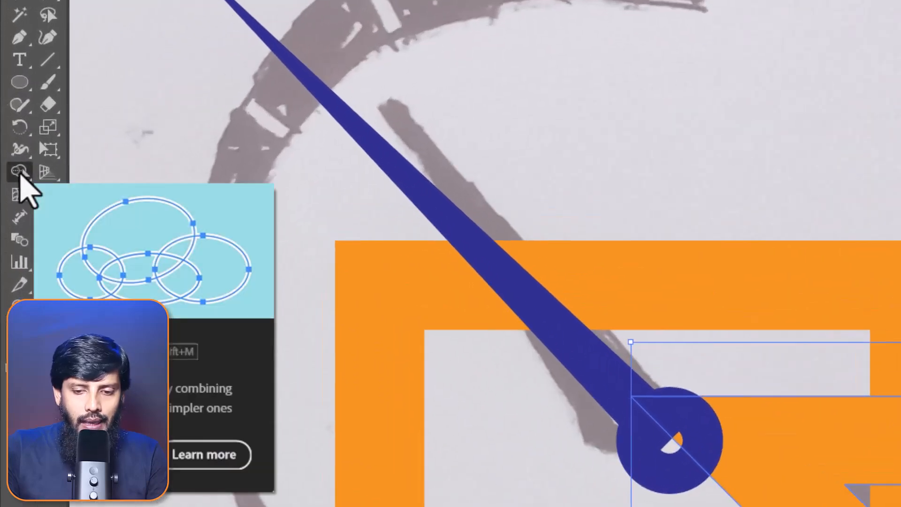
{"action": "left_click", "coordinate": [20, 172]}
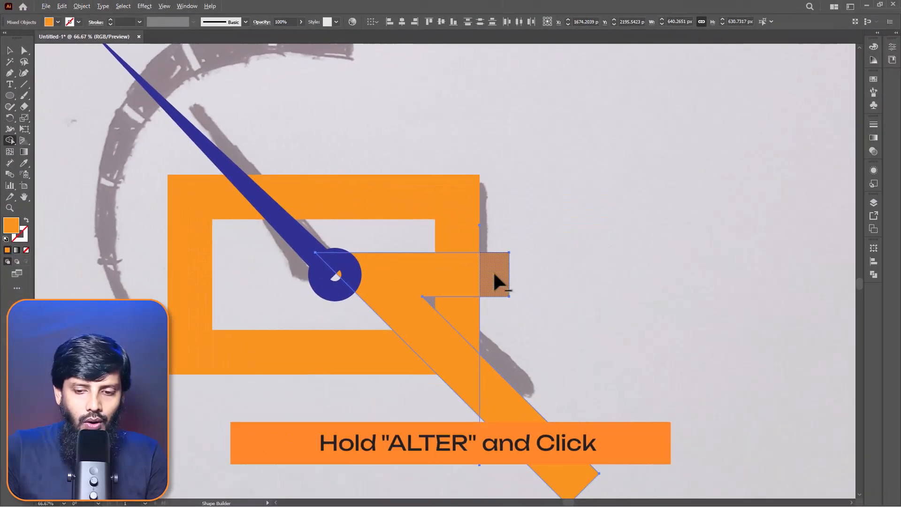
{"action": "left_click", "coordinate": [497, 281], "text": "alt"}
{"action": "left_click", "coordinate": [511, 418], "text": "alt"}
{"action": "key", "text": "v"}
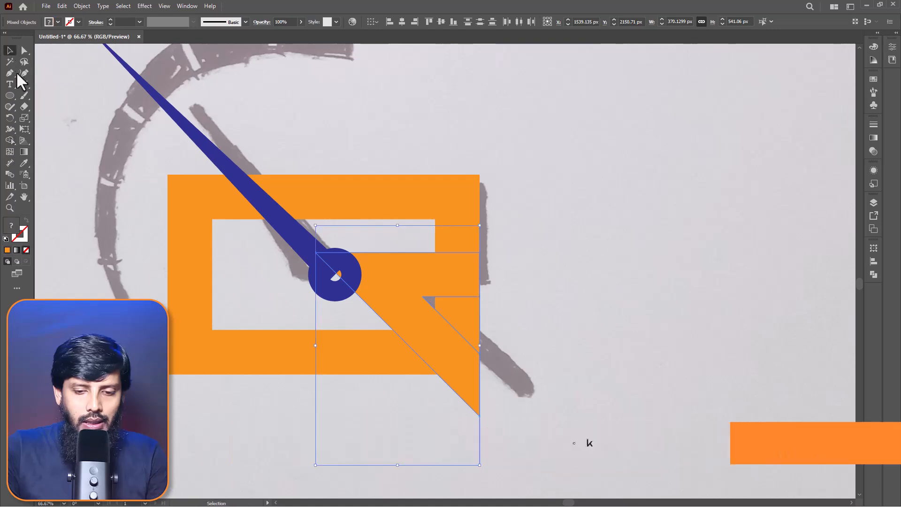
{"action": "left_click_drag", "start_coordinate": [436, 453], "coordinate": [518, 473]}
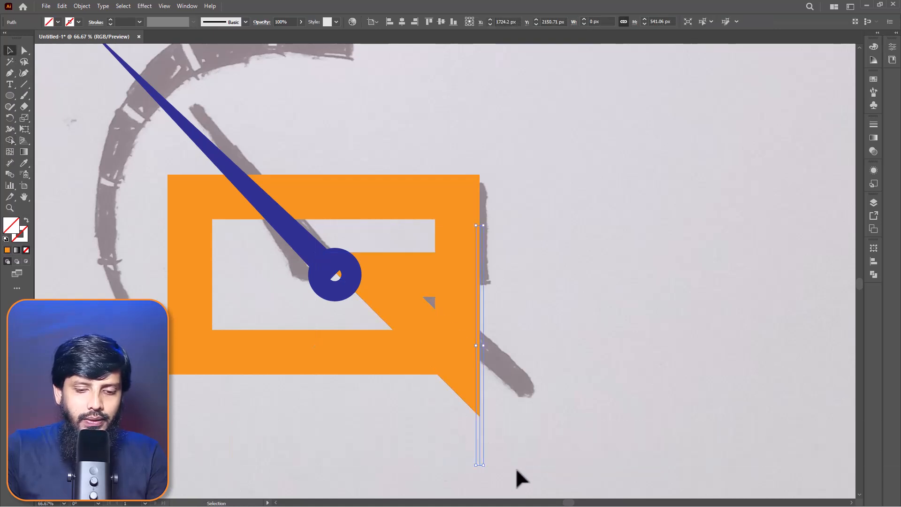
{"action": "key", "text": "Delete"}
Step: Offset the path of the trimmed arm-and-leg shape by 50 px with bevel joins
{"action": "left_click", "coordinate": [472, 399]}
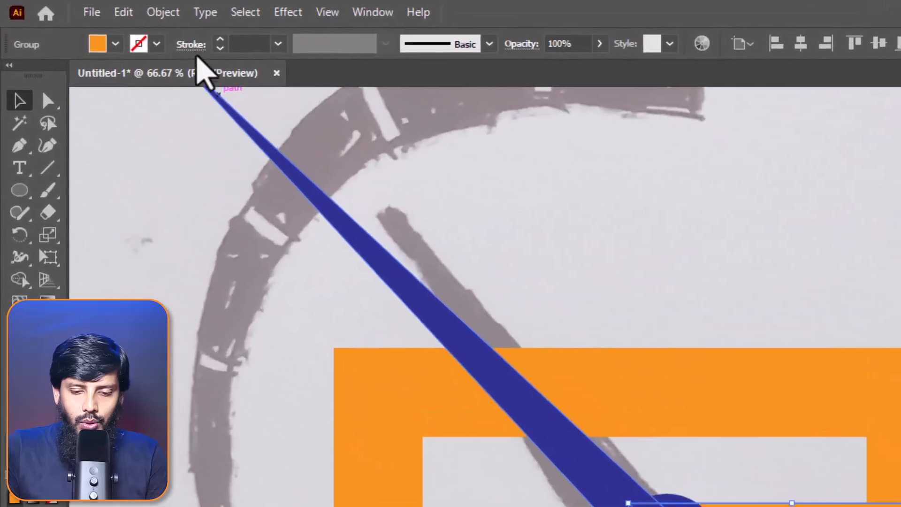
{"action": "left_click", "coordinate": [164, 12]}
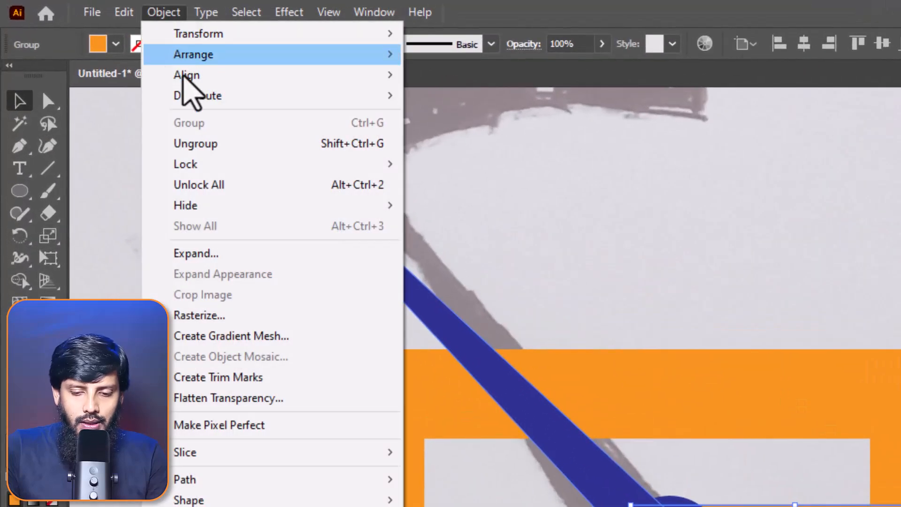
{"action": "mouse_move", "coordinate": [309, 263]}
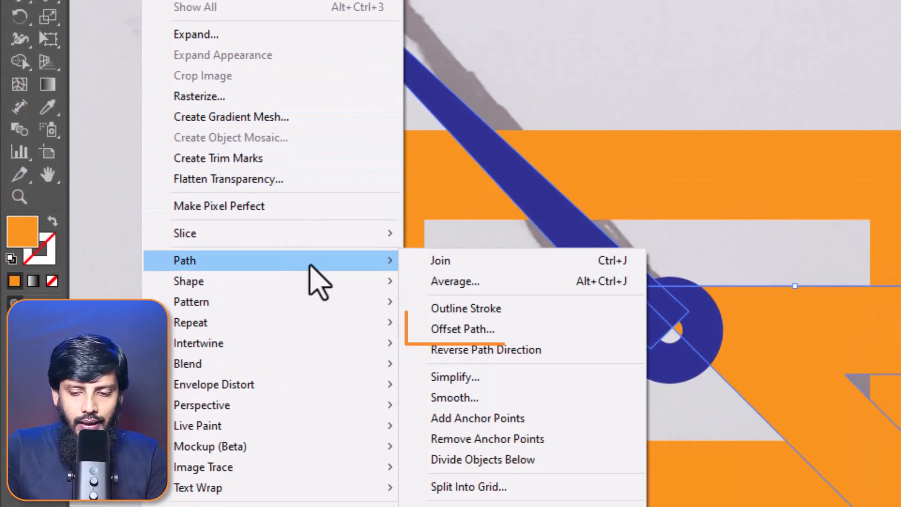
{"action": "left_click", "coordinate": [531, 336]}
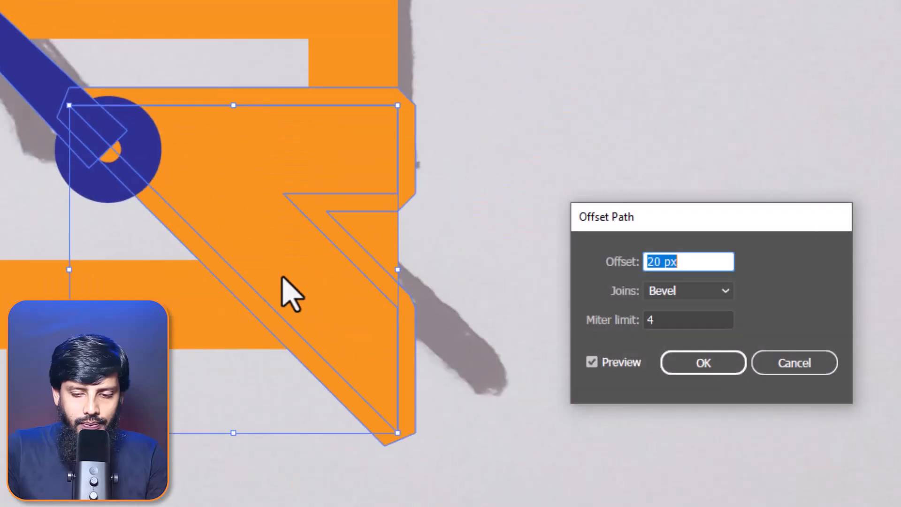
{"action": "scroll", "coordinate": [700, 261], "scroll_direction": "up", "scroll_amount": 20}
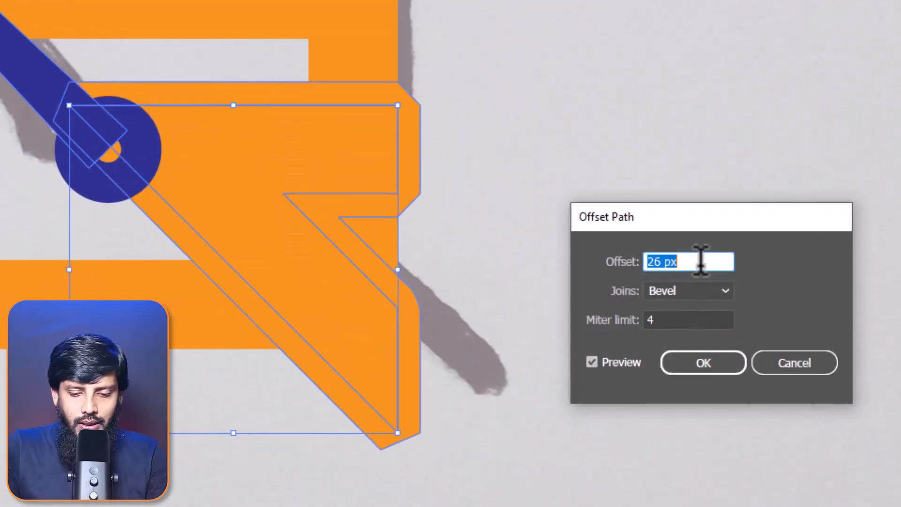
{"action": "scroll", "coordinate": [700, 262], "scroll_direction": "up", "scroll_amount": 11}
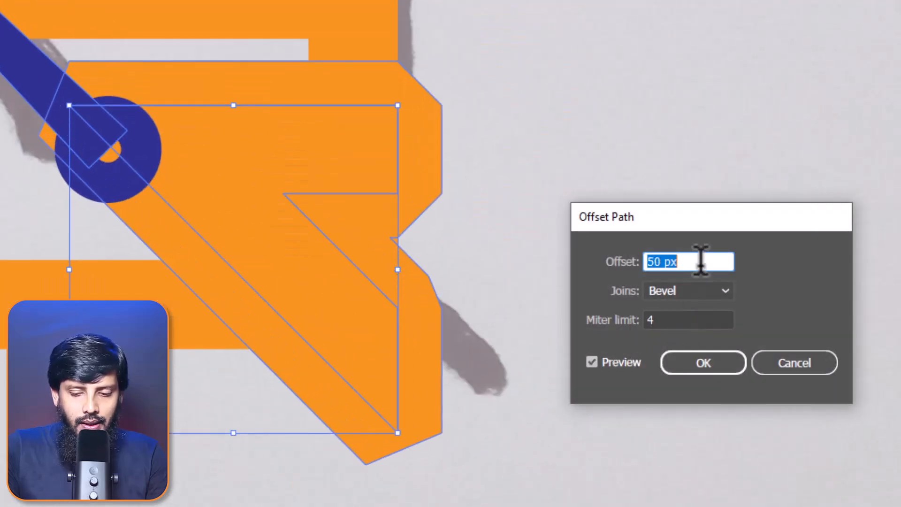
{"action": "scroll", "coordinate": [701, 261], "scroll_direction": "down", "scroll_amount": 2}
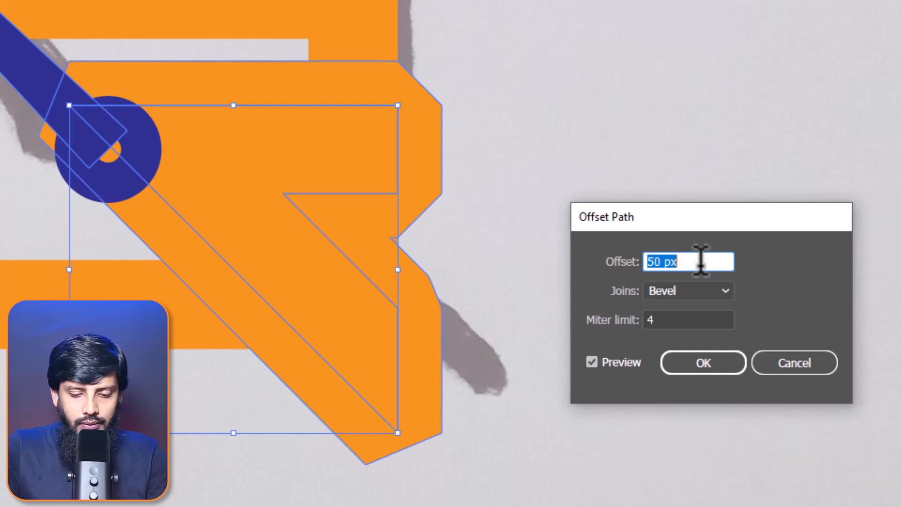
{"action": "left_click", "coordinate": [703, 363]}
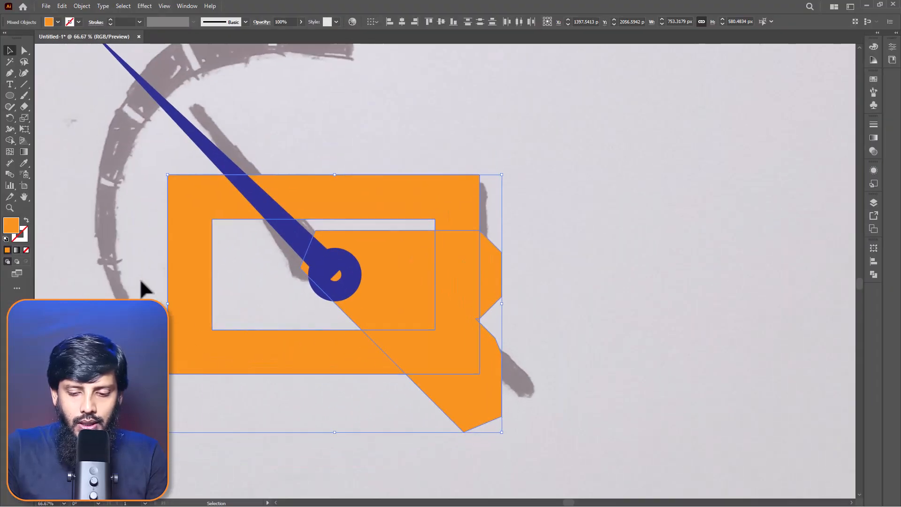
Step: Cut the offset outline out of the orange frame with Shape Builder, leaving a gap around the arm and leg
{"action": "left_click", "coordinate": [10, 141]}
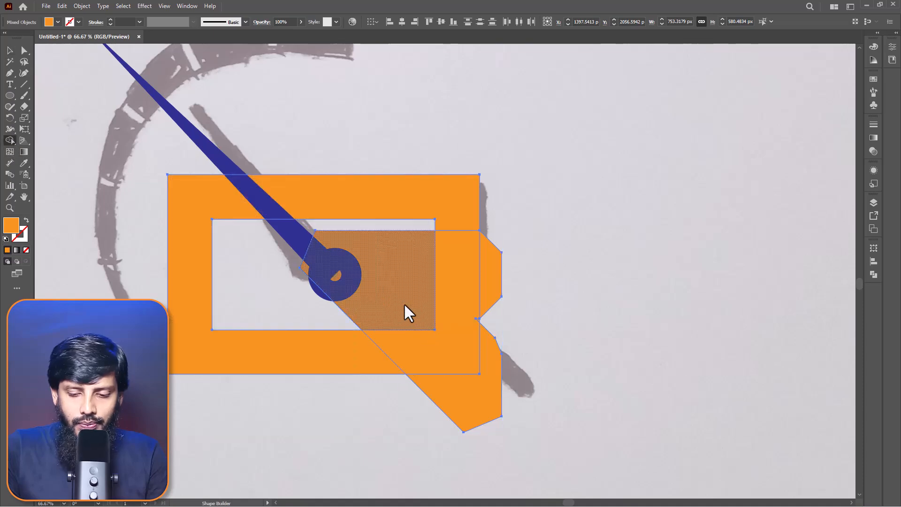
{"action": "left_click_drag", "start_coordinate": [455, 350], "coordinate": [493, 314]}
{"action": "left_click", "coordinate": [499, 386], "text": "alt"}
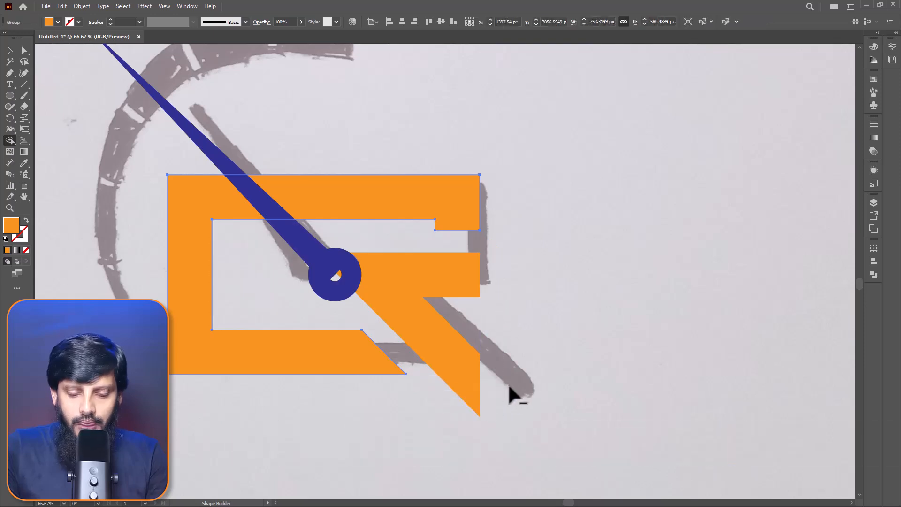
{"action": "left_click", "coordinate": [24, 51]}
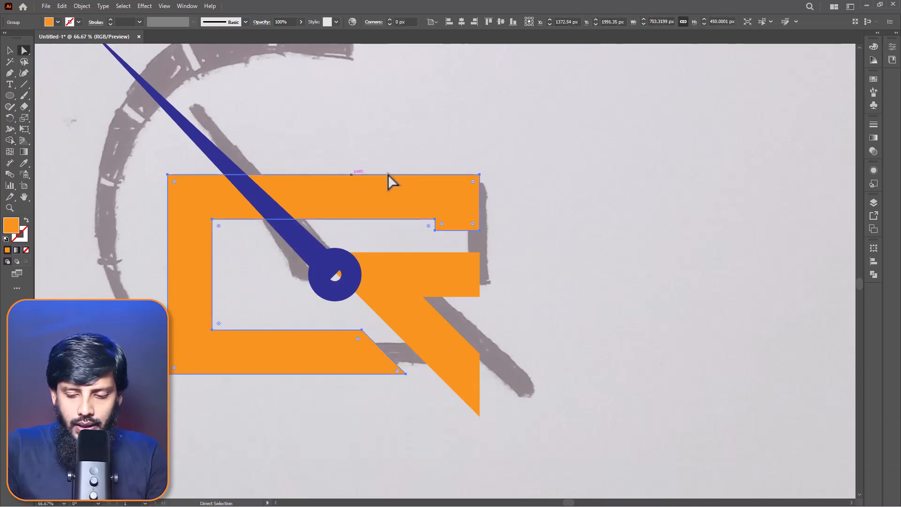
Step: Extend the open end of the frame's upper arm down until it overlaps the orange arm-and-leg shape
{"action": "left_click_drag", "start_coordinate": [421, 240], "coordinate": [422, 240]}
{"action": "left_click_drag", "start_coordinate": [479, 239], "coordinate": [482, 266]}
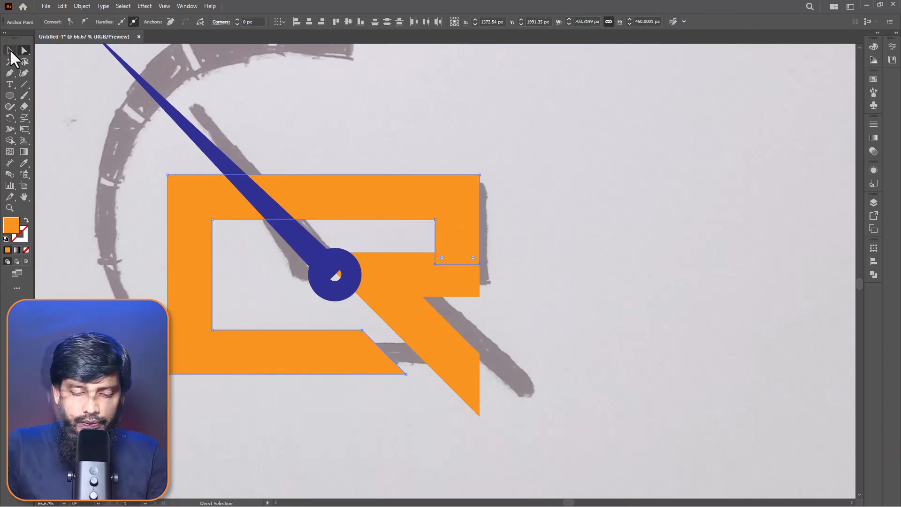
Step: Remove the part of the needle that covers the hub circle's hole with Shape Builder
{"action": "left_click", "coordinate": [10, 50]}
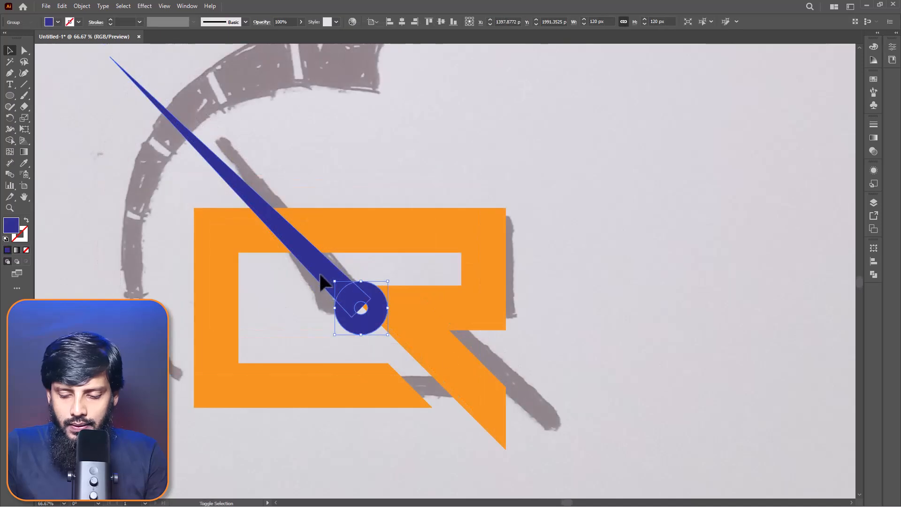
{"action": "left_click", "coordinate": [322, 278], "text": "shift"}
{"action": "left_click", "coordinate": [8, 140]}
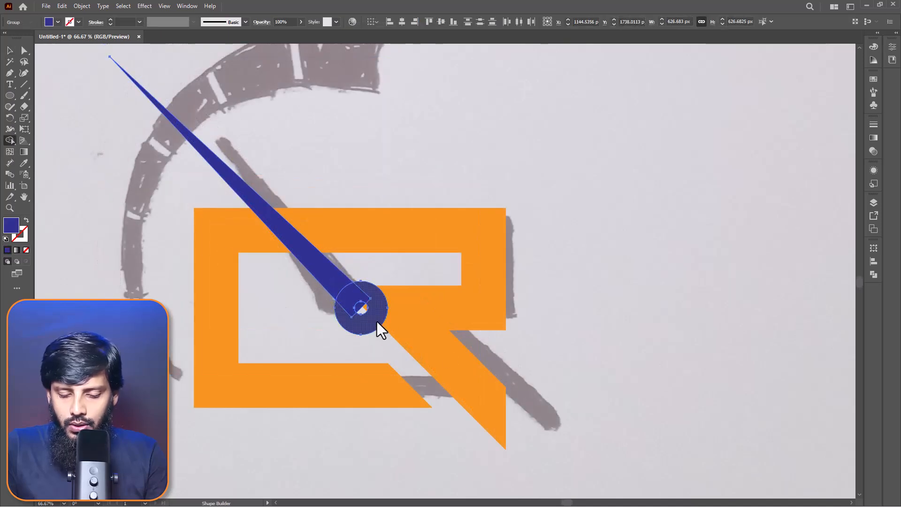
{"action": "scroll", "coordinate": [379, 316], "scroll_direction": "up", "scroll_amount": 5}
{"action": "left_click", "coordinate": [309, 315], "text": "alt"}
{"action": "scroll", "coordinate": [336, 316], "scroll_direction": "down", "scroll_amount": 5}
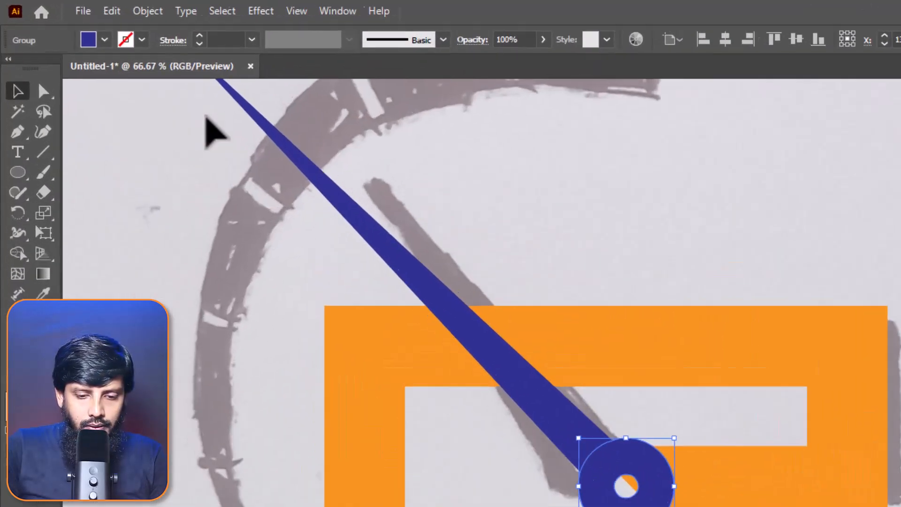
Step: Offset the hub circle's path by 20 px with bevel joins
{"action": "left_click", "coordinate": [82, 7]}
{"action": "mouse_move", "coordinate": [382, 480]}
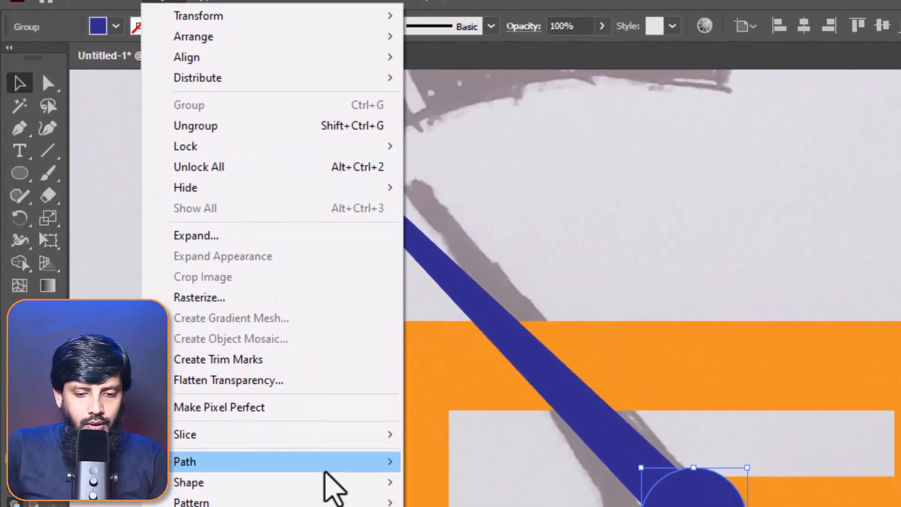
{"action": "left_click", "coordinate": [501, 295]}
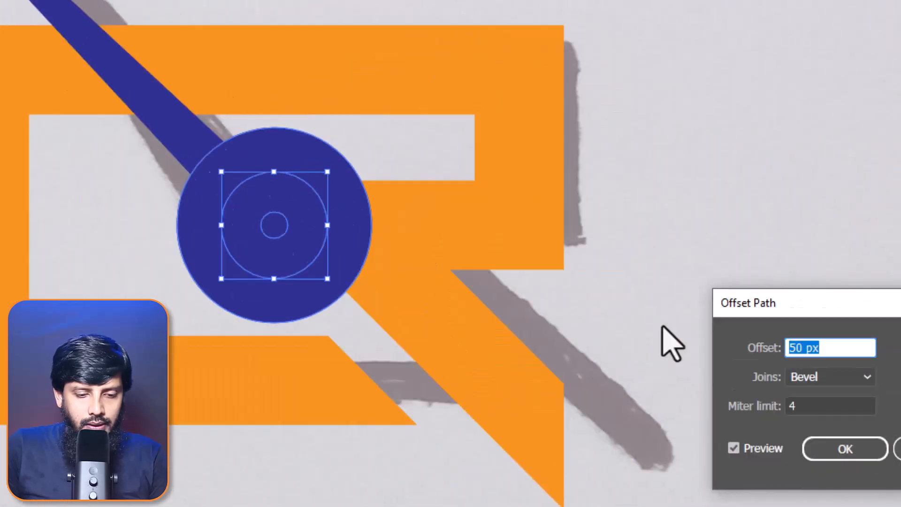
{"action": "type", "text": "20"}
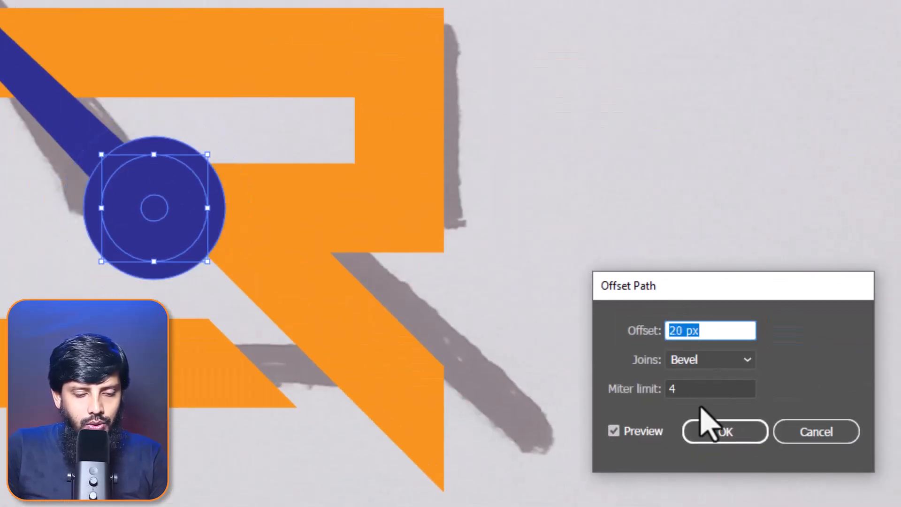
{"action": "left_click", "coordinate": [718, 431]}
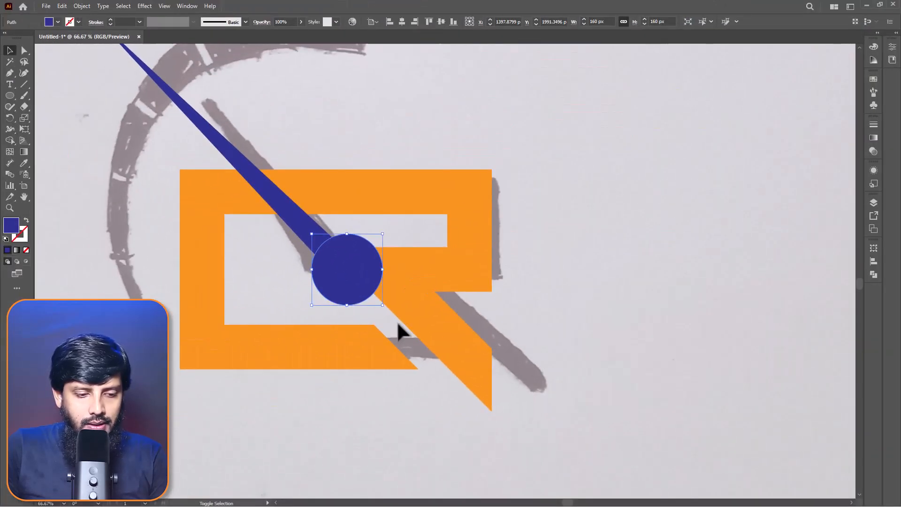
Step: Cut the offset circle out of the orange arm-and-leg shape with Shape Builder, leaving a gap around the hub
{"action": "left_click", "coordinate": [398, 324], "text": "shift"}
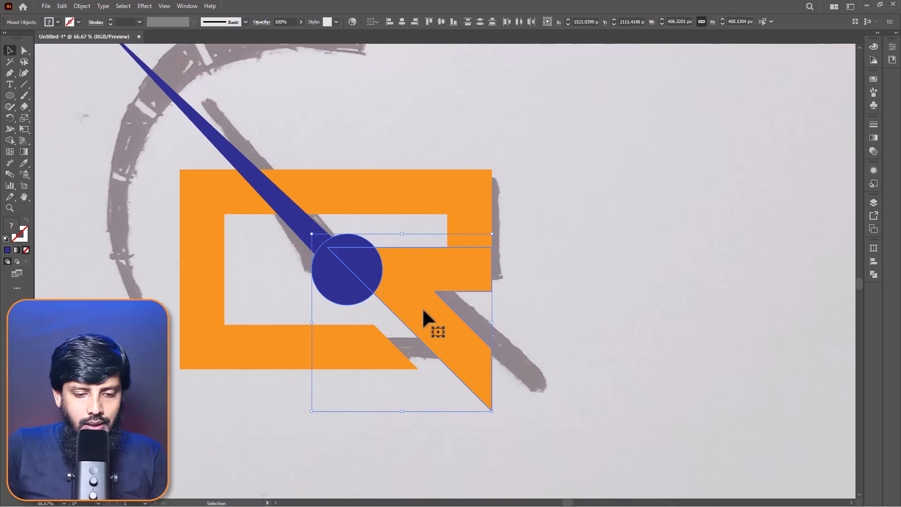
{"action": "left_click", "coordinate": [9, 140]}
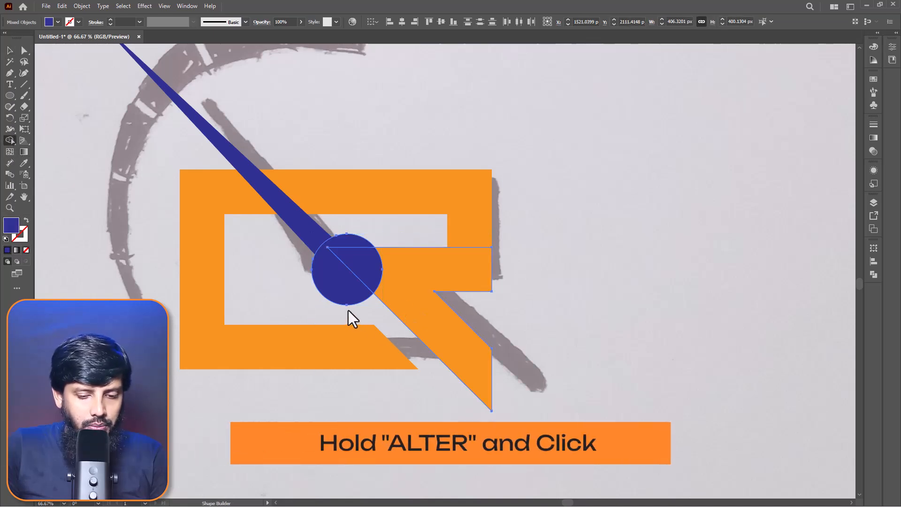
{"action": "left_click", "coordinate": [354, 287], "text": "alt"}
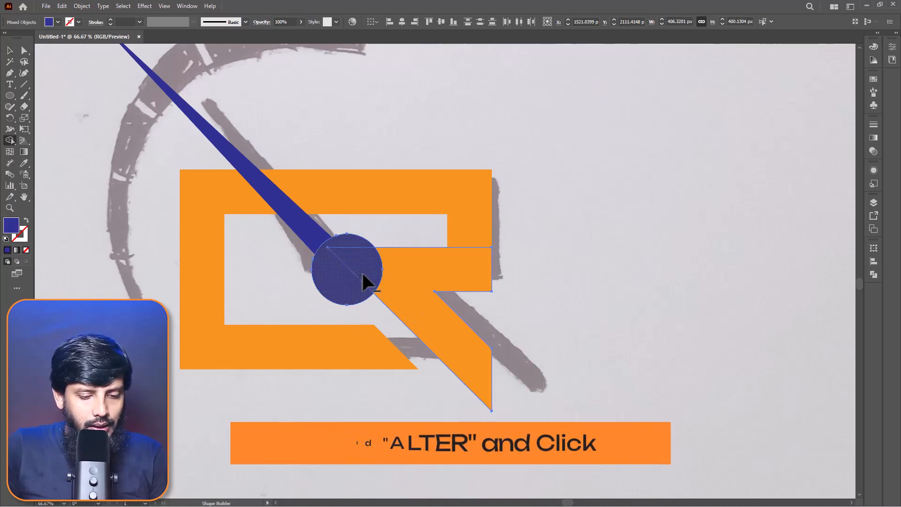
{"action": "left_click", "coordinate": [9, 50]}
{"action": "key", "text": "ctrl+shift+a"}
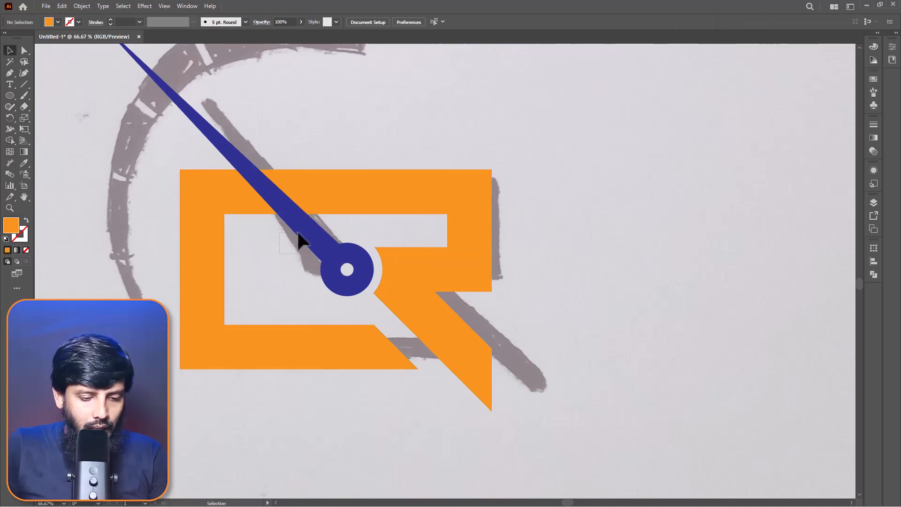
Step: Offset the needle's path by 20 px with bevel joins
{"action": "left_click_drag", "start_coordinate": [299, 232], "coordinate": [302, 238]}
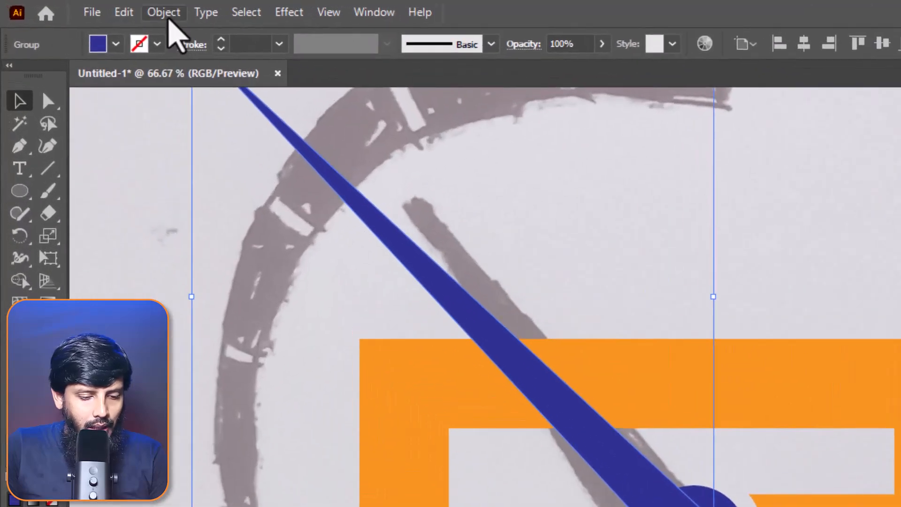
{"action": "left_click", "coordinate": [167, 19]}
{"action": "mouse_move", "coordinate": [348, 161]}
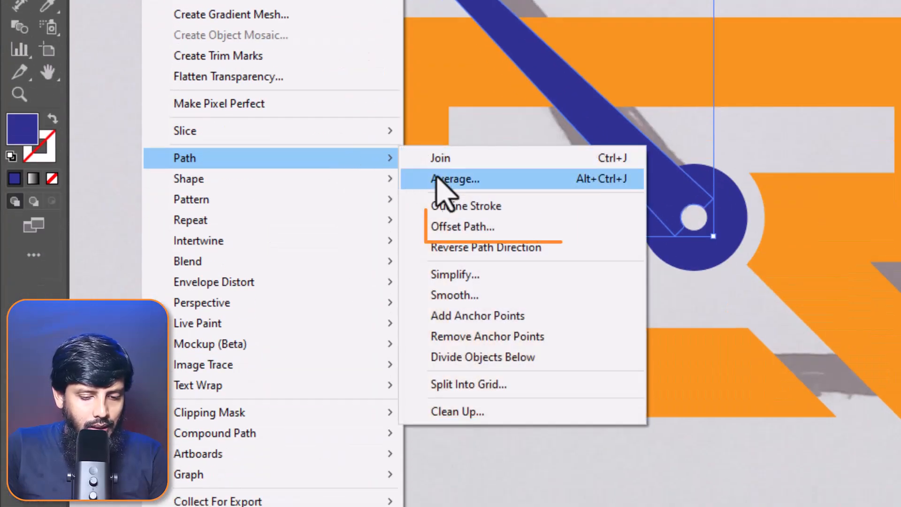
{"action": "left_click", "coordinate": [497, 230]}
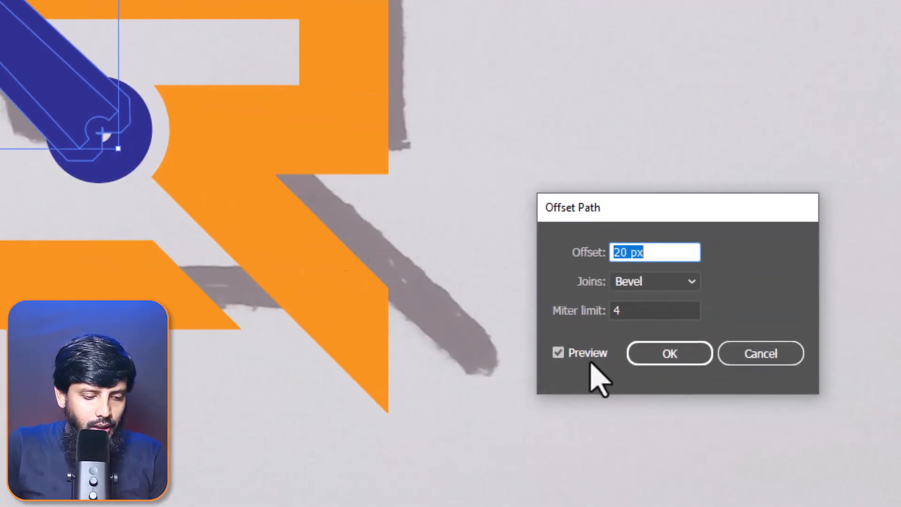
{"action": "left_click", "coordinate": [669, 354]}
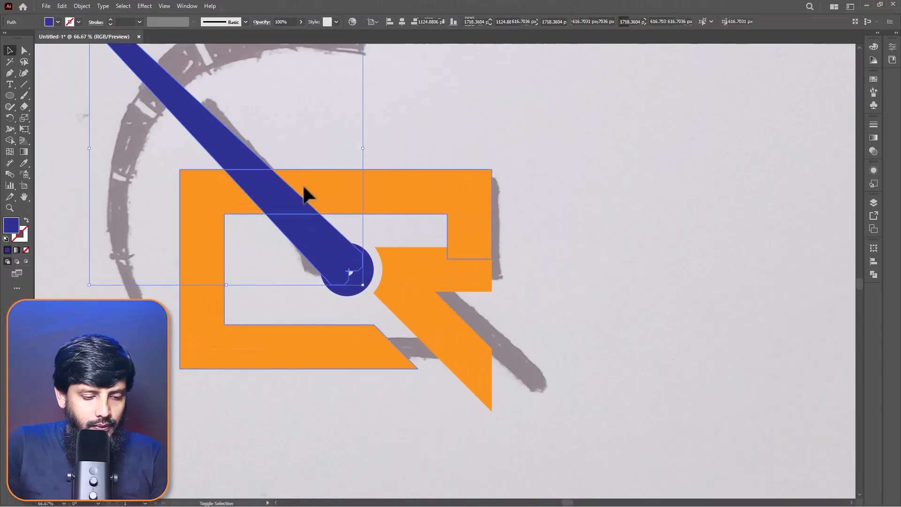
Step: Cut the offset needle outline out of the orange frame with Shape Builder, leaving a gap around the needle
{"action": "left_click", "coordinate": [10, 139]}
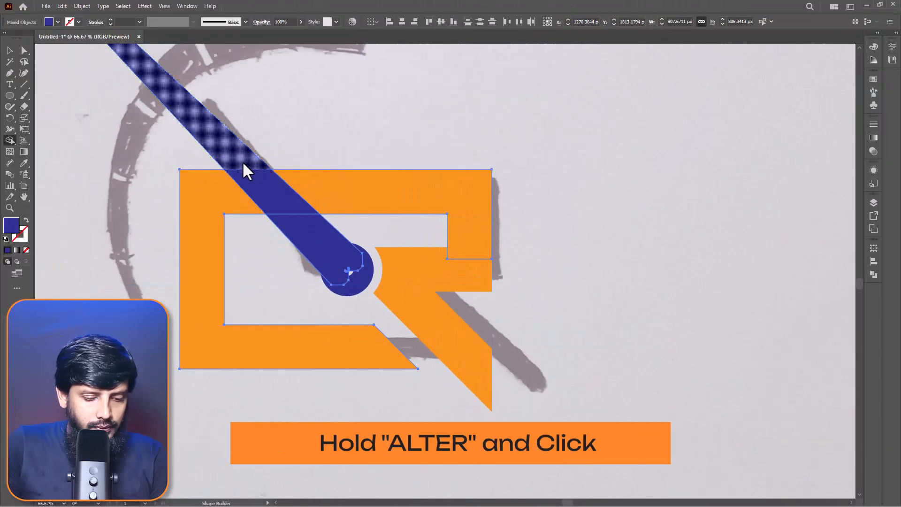
{"action": "left_click", "coordinate": [249, 171], "text": "alt"}
{"action": "left_click", "coordinate": [282, 216], "text": "alt"}
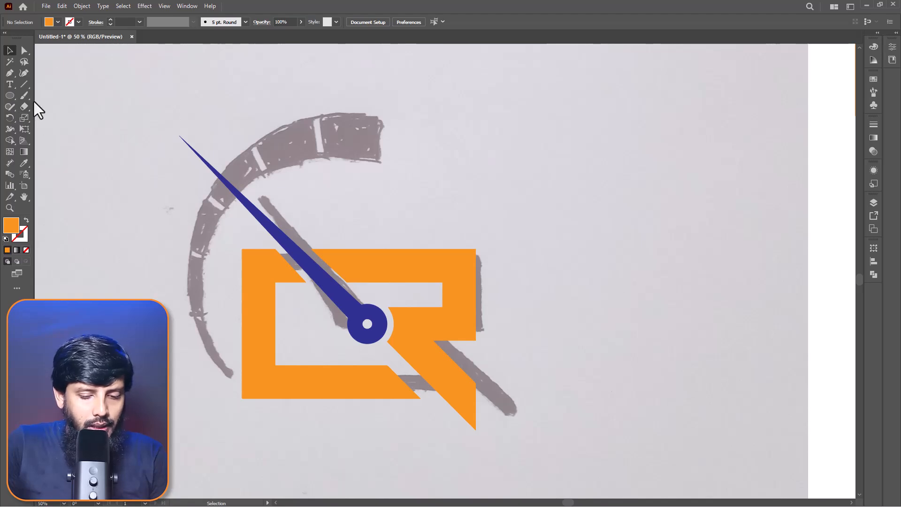
Step: Draw a circle about 961 px in diameter around the logo, with no fill and an orange stroke
{"action": "left_click", "coordinate": [13, 94]}
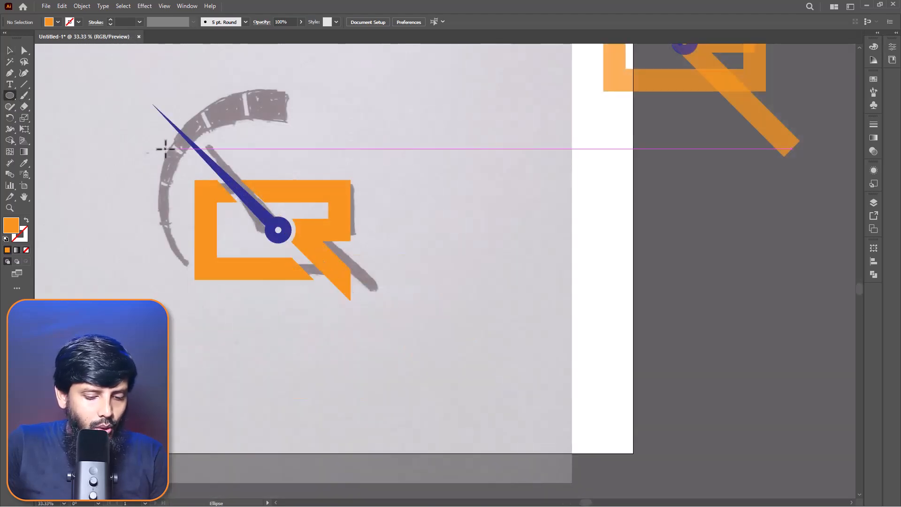
{"action": "left_click_drag", "start_coordinate": [181, 115], "coordinate": [395, 328]}
{"action": "left_click", "coordinate": [26, 220]}
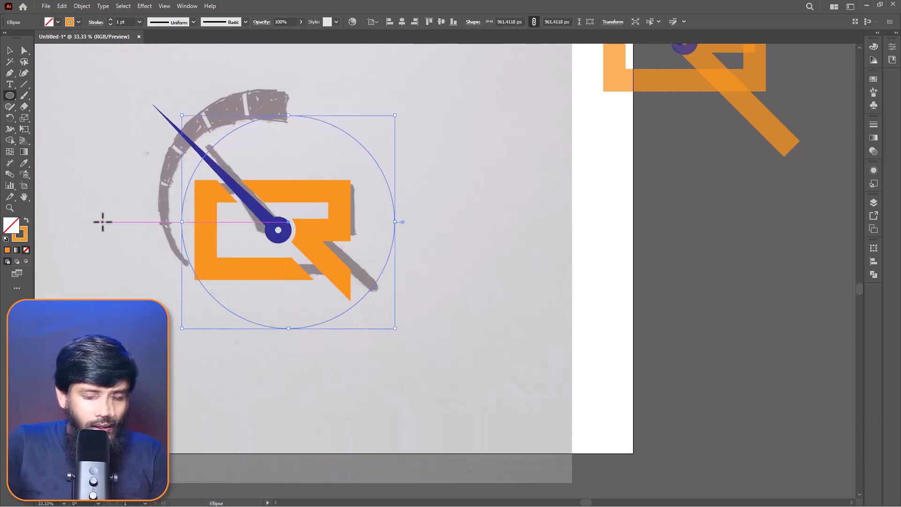
Step: Duplicate the large circle, scale the copy down and fit it inside the original so both meet at the bottom
{"action": "left_click", "coordinate": [10, 50]}
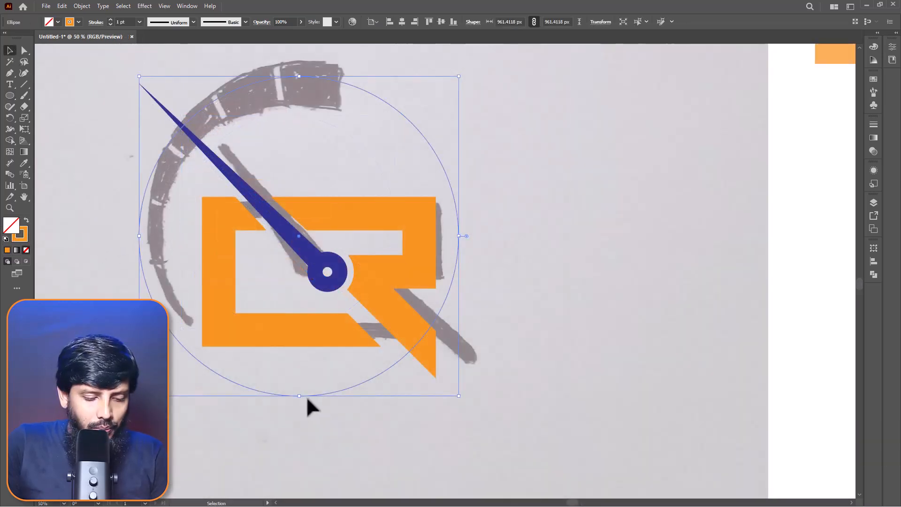
{"action": "left_click_drag", "start_coordinate": [196, 357], "coordinate": [220, 357], "text": "alt"}
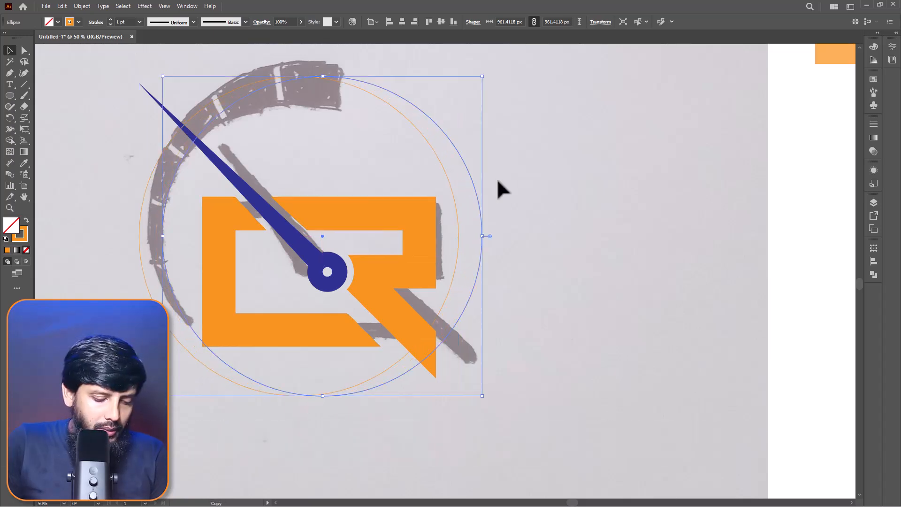
{"action": "left_click_drag", "start_coordinate": [486, 77], "coordinate": [452, 106], "text": "shift"}
{"action": "left_click_drag", "start_coordinate": [171, 299], "coordinate": [164, 301]}
{"action": "key", "text": "ctrl+a"}
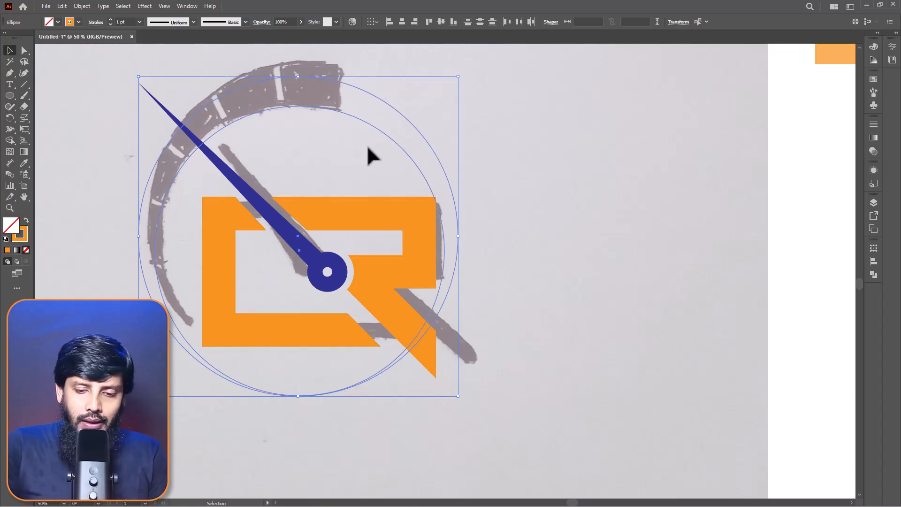
Step: Subtract the inner circle from the outer one with Shape Builder and give the tapered ring an orange fill without stroke
{"action": "left_click", "coordinate": [9, 141]}
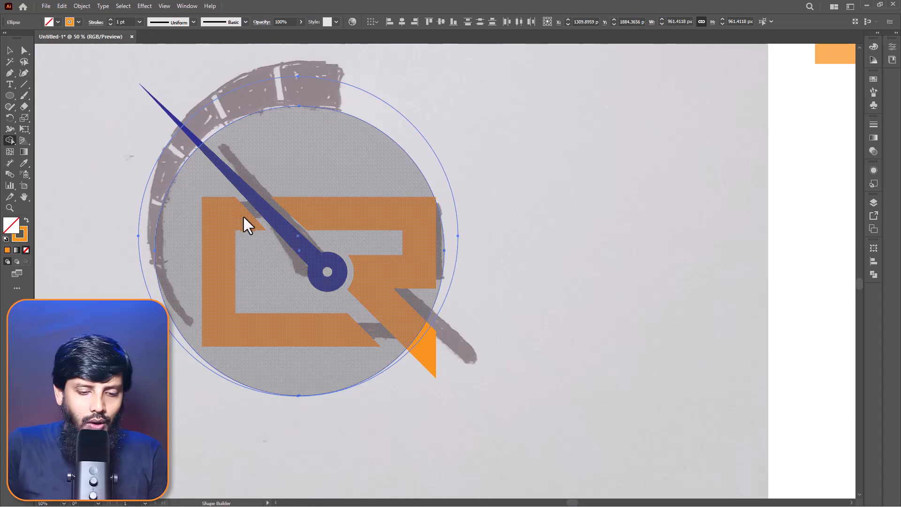
{"action": "left_click", "coordinate": [302, 322], "text": "alt"}
{"action": "left_click", "coordinate": [10, 50]}
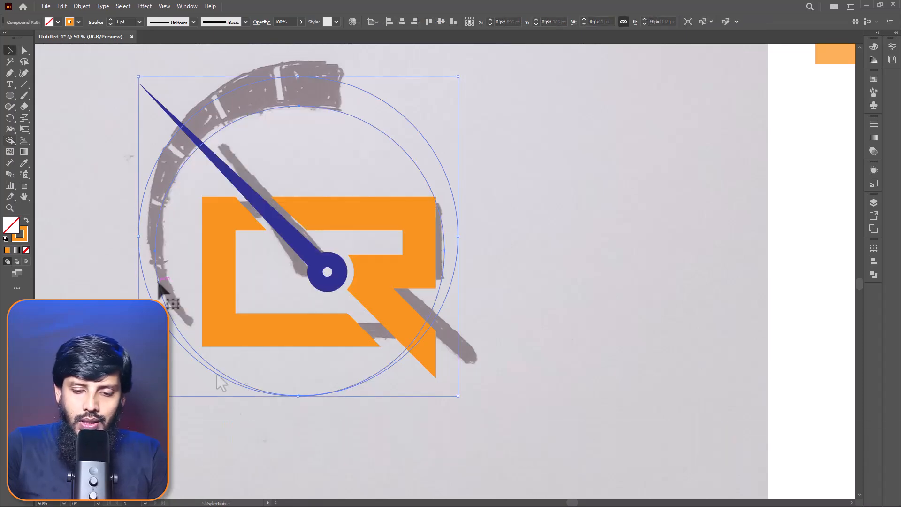
{"action": "left_click", "coordinate": [27, 221]}
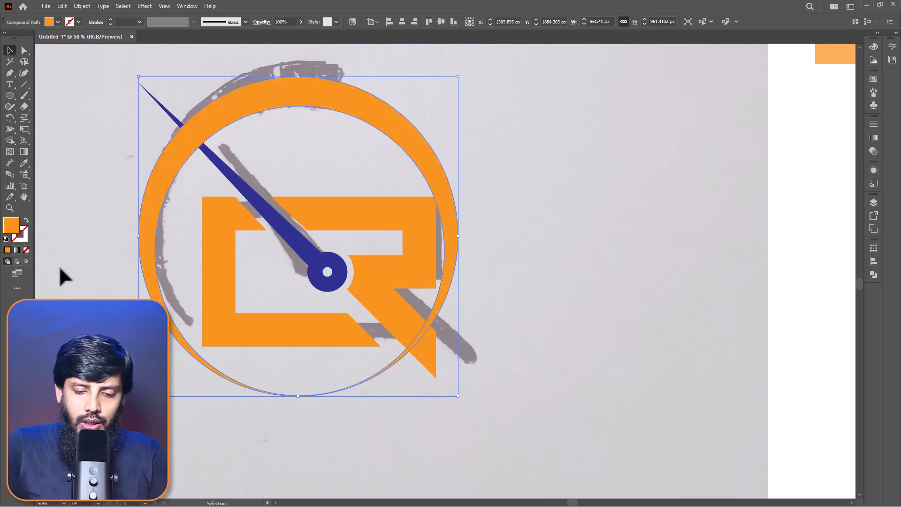
Step: Trim the ring along Pen cut lines to a gauge arc ending above the hub and level with the frame's bottom
{"action": "left_click", "coordinate": [69, 266]}
{"action": "left_click", "coordinate": [9, 73]}
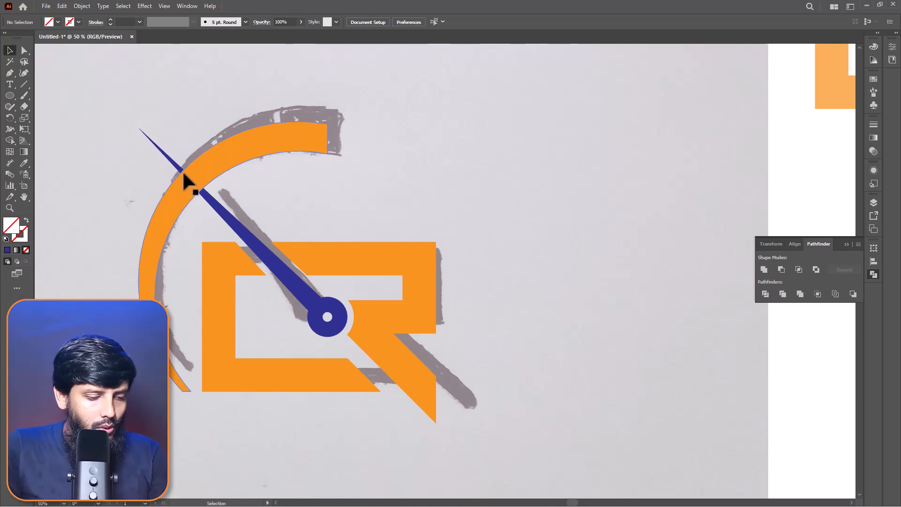
Step: Remove the needle tip that extends beyond the gauge arc's outer edge with Shape Builder
{"action": "left_click", "coordinate": [201, 203]}
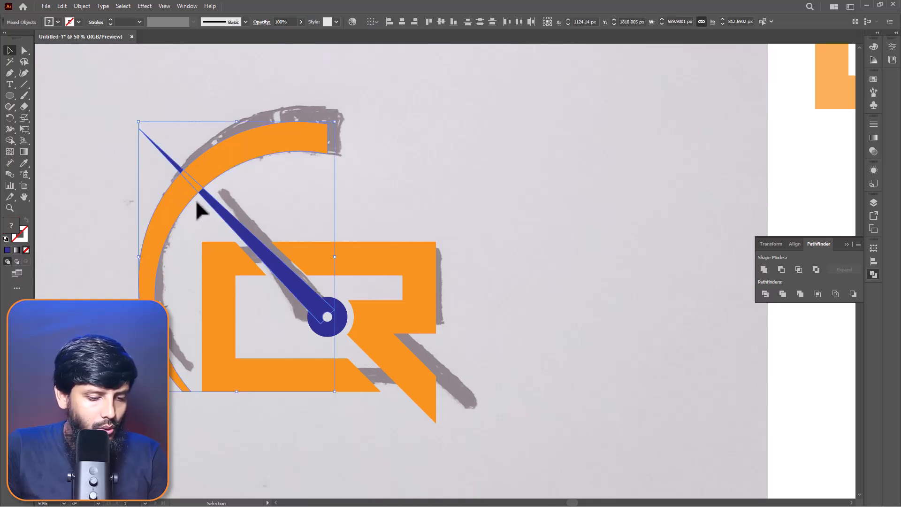
{"action": "left_click", "coordinate": [9, 140]}
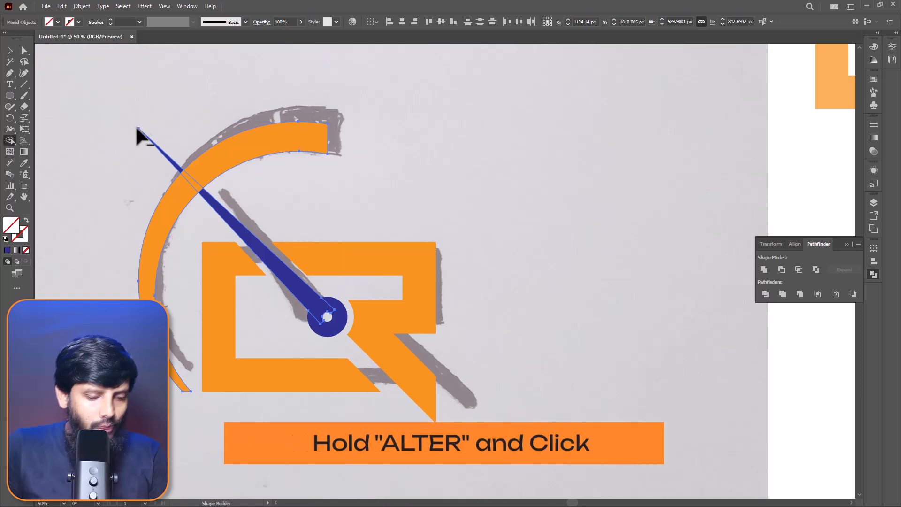
{"action": "left_click", "coordinate": [147, 150], "text": "alt"}
{"action": "key", "text": "v"}
{"action": "left_click", "coordinate": [77, 133]}
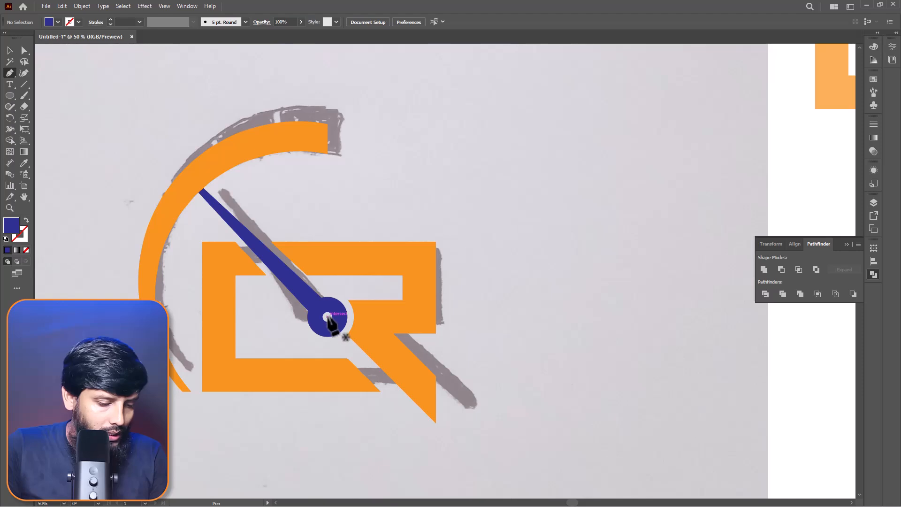
Step: Draw a vertical Pen line from the hub's centre up past the gauge arc's end
{"action": "left_click", "coordinate": [327, 318]}
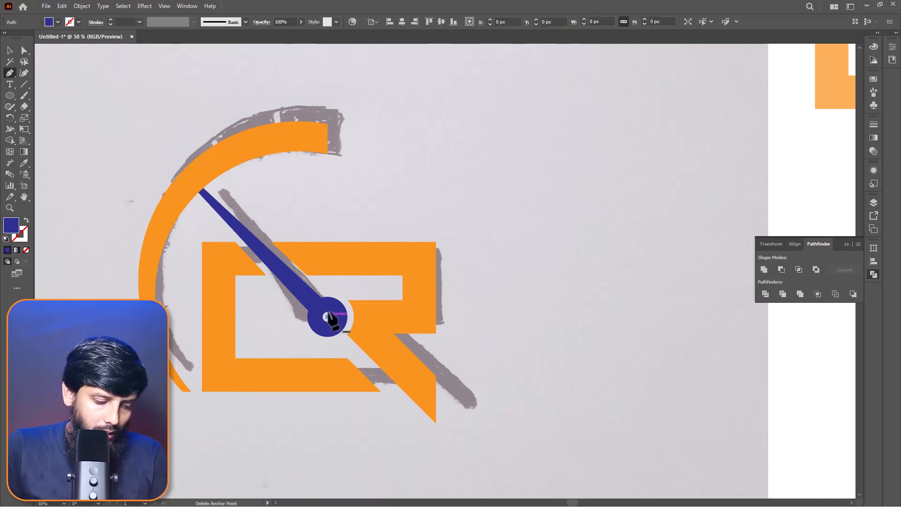
{"action": "left_click", "coordinate": [327, 74]}
{"action": "left_click", "coordinate": [9, 50]}
{"action": "left_click_drag", "start_coordinate": [356, 86], "coordinate": [355, 86]}
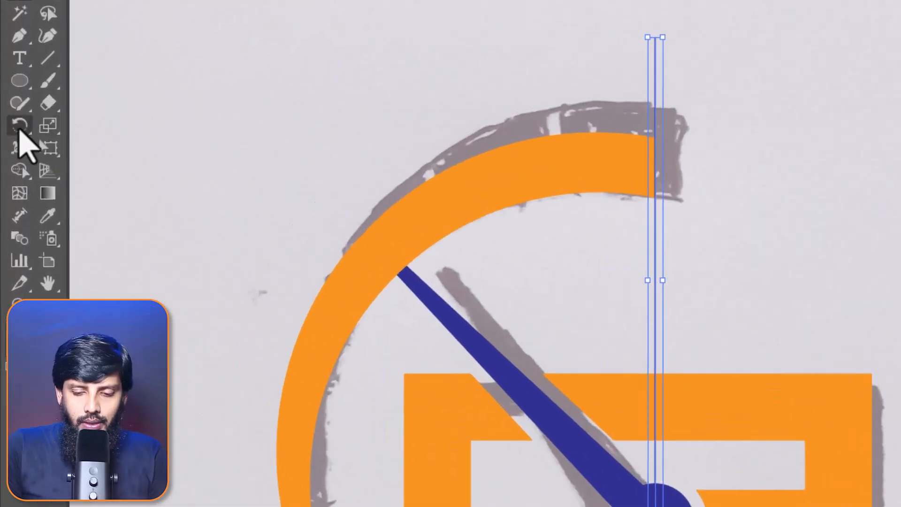
Step: Create a copy of the vertical line rotated 22.5° about the hub's centre
{"action": "left_click", "coordinate": [20, 126]}
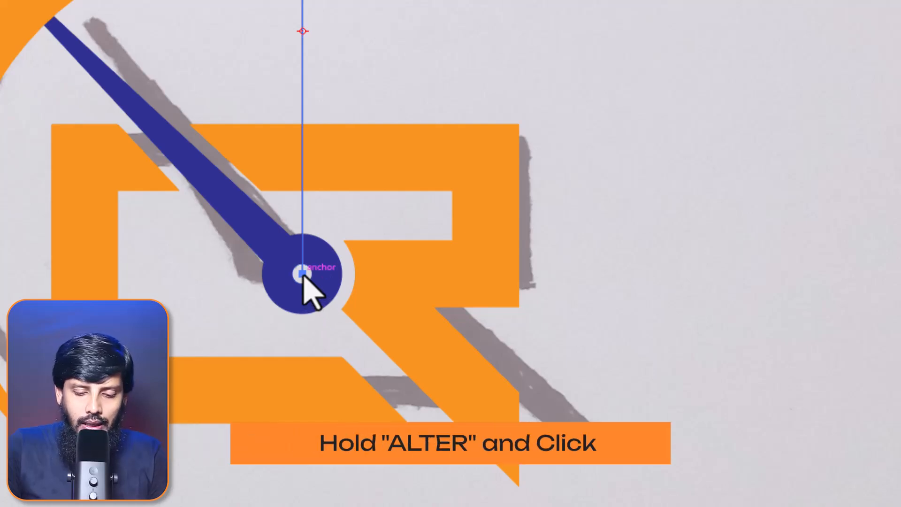
{"action": "left_click", "coordinate": [302, 273], "text": "alt"}
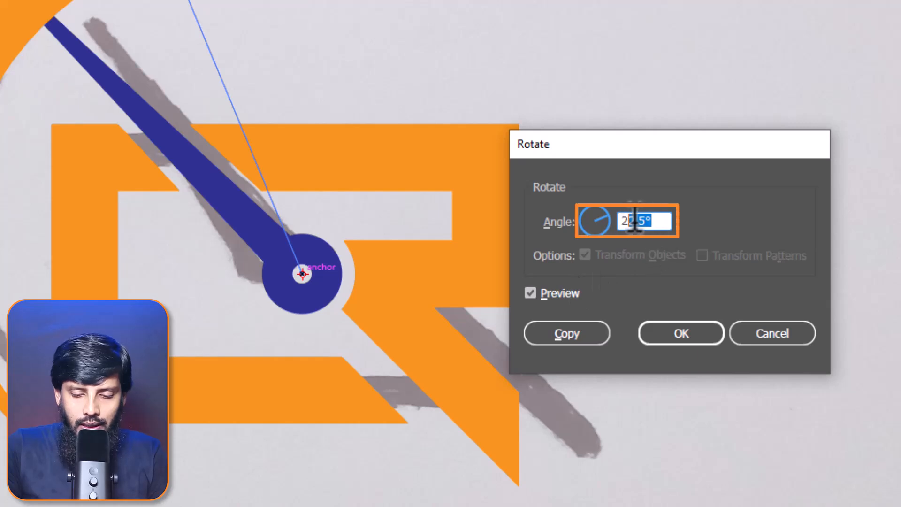
{"action": "left_click", "coordinate": [566, 335]}
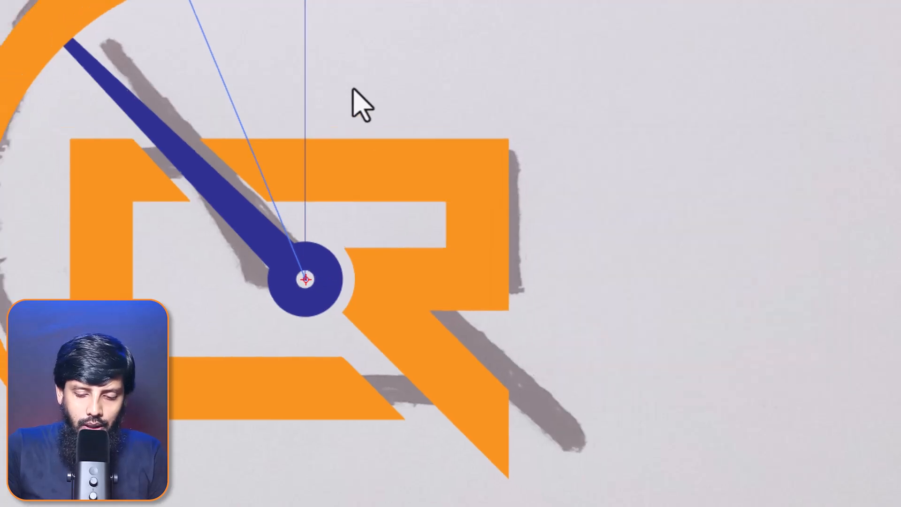
Step: Repeat the 22.5° rotated line copy around the hub's centre until the lines fan out across the whole gauge arc
{"action": "key", "text": "ctrl+d"}
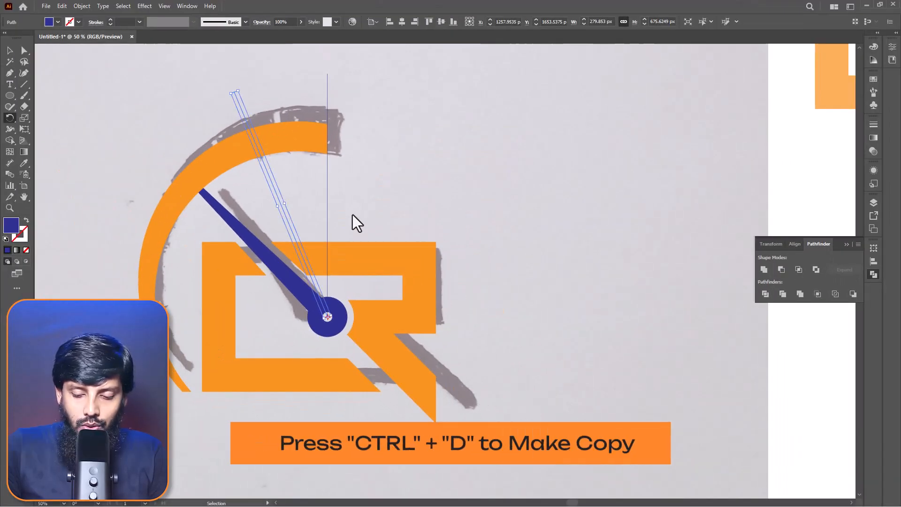
{"action": "key", "text": "ctrl+d"}
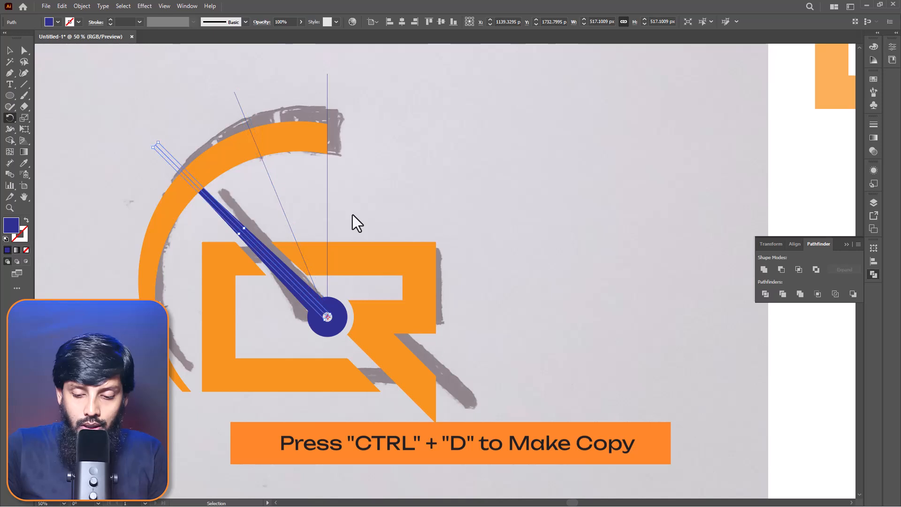
{"action": "key", "text": "ctrl+d"}
{"action": "key", "text": "ctrl+d"}
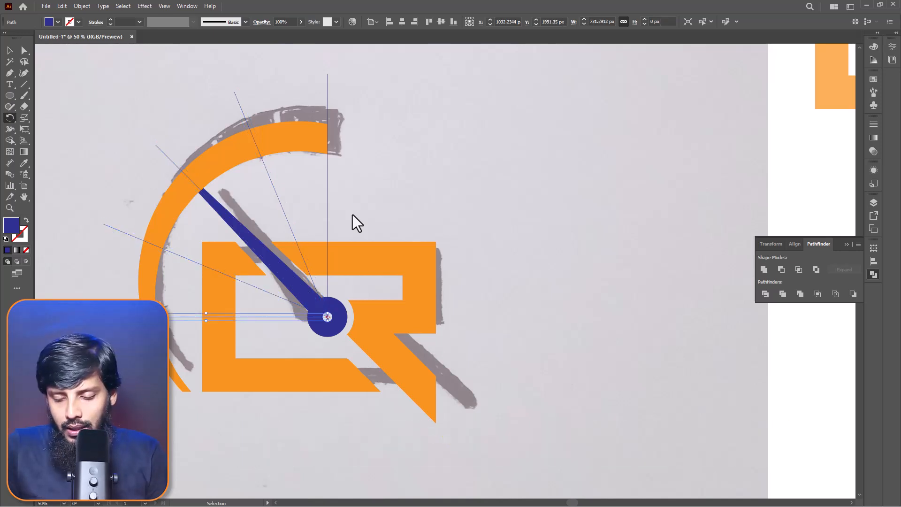
{"action": "key", "text": "ctrl+d"}
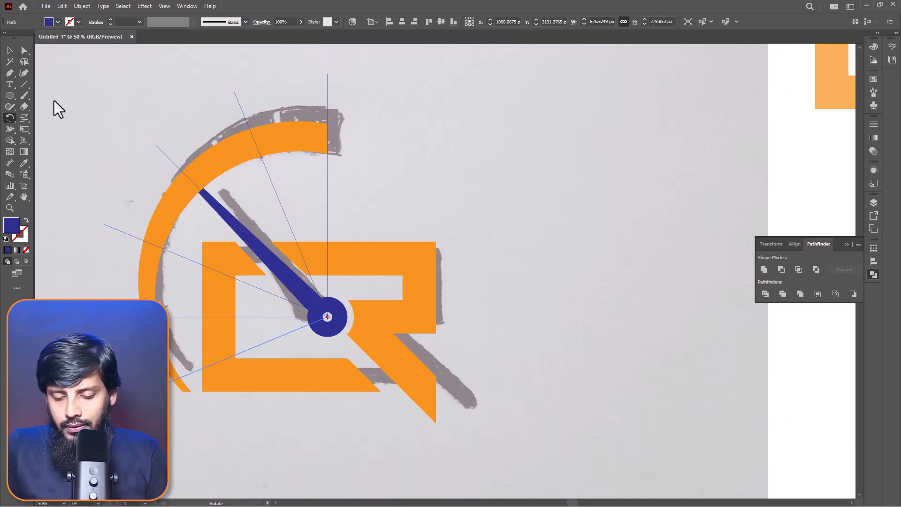
Step: Select all the radial lines, swap their fill to stroke and set the stroke weight to 20 pt
{"action": "left_click", "coordinate": [10, 50]}
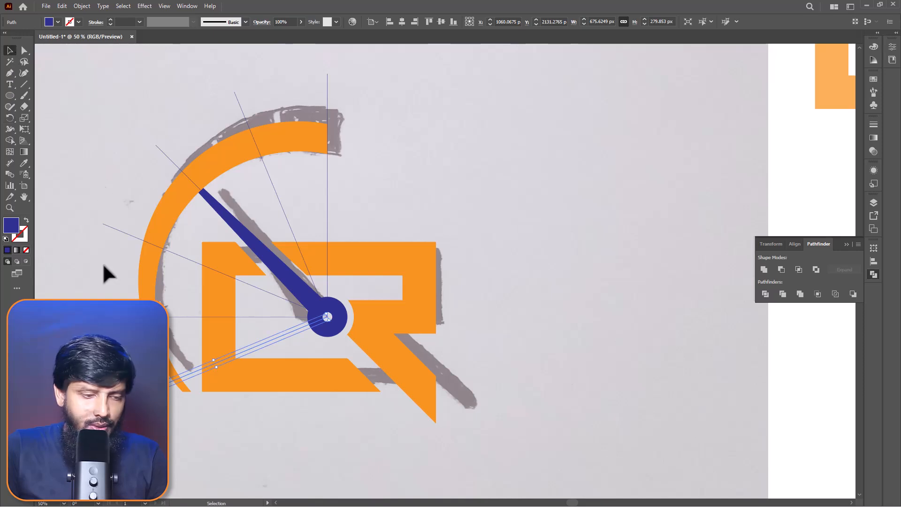
{"action": "left_click", "coordinate": [141, 317], "text": "shift"}
{"action": "left_click_drag", "start_coordinate": [96, 212], "coordinate": [114, 234]}
{"action": "left_click", "coordinate": [156, 146], "text": "shift"}
{"action": "left_click_drag", "start_coordinate": [254, 103], "coordinate": [254, 103]}
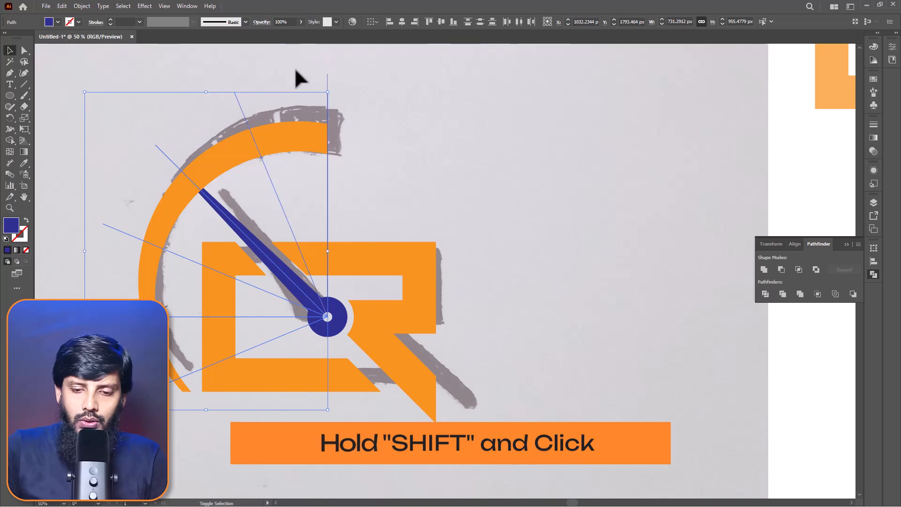
{"action": "left_click", "coordinate": [27, 221]}
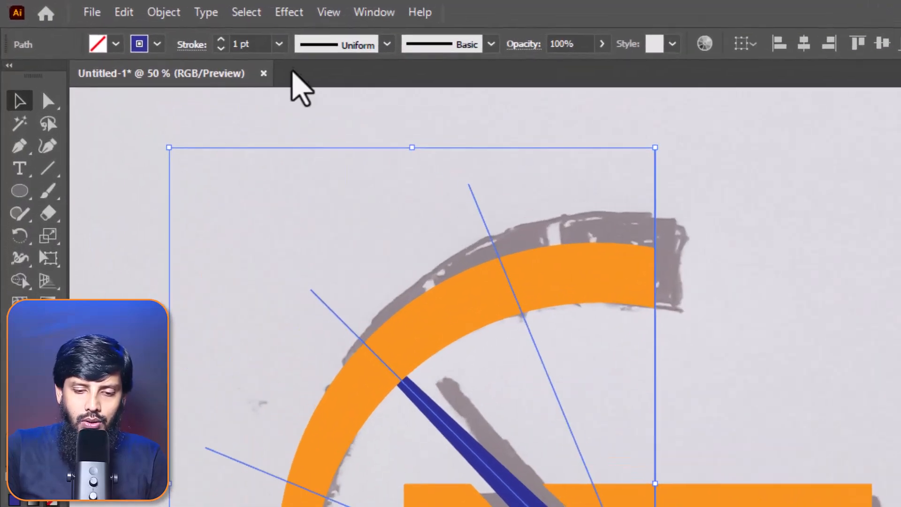
{"action": "double_click", "coordinate": [237, 44]}
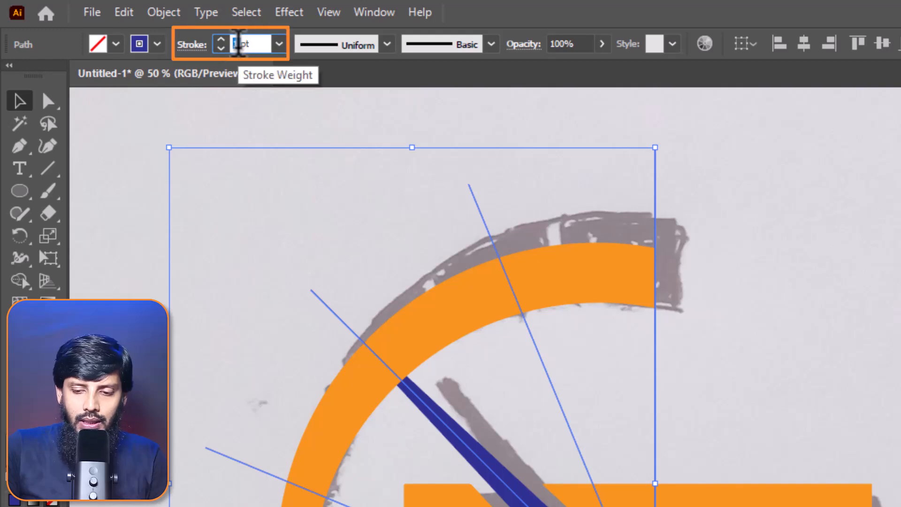
{"action": "type", "text": "20"}
{"action": "key", "text": "Return"}
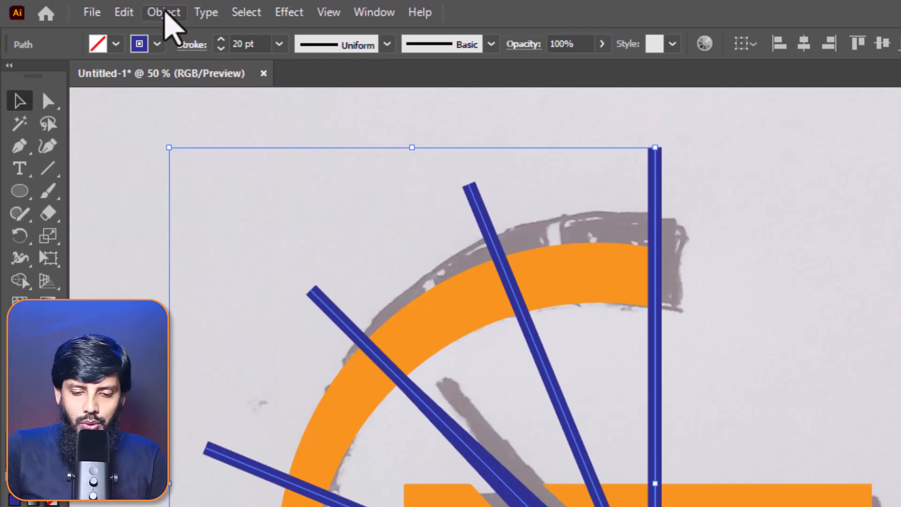
Step: Expand the fill and stroke of the radial lines into filled bars
{"action": "left_click", "coordinate": [164, 13]}
{"action": "left_click", "coordinate": [197, 253]}
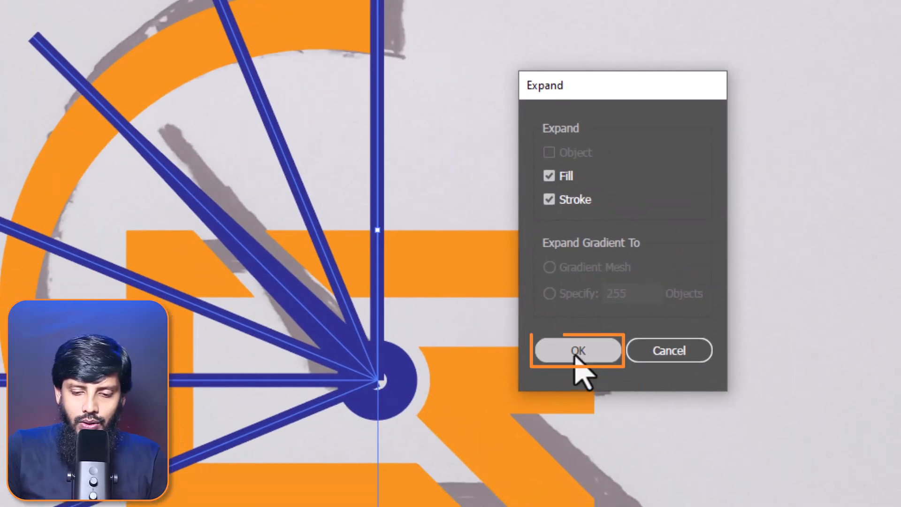
{"action": "left_click", "coordinate": [576, 356]}
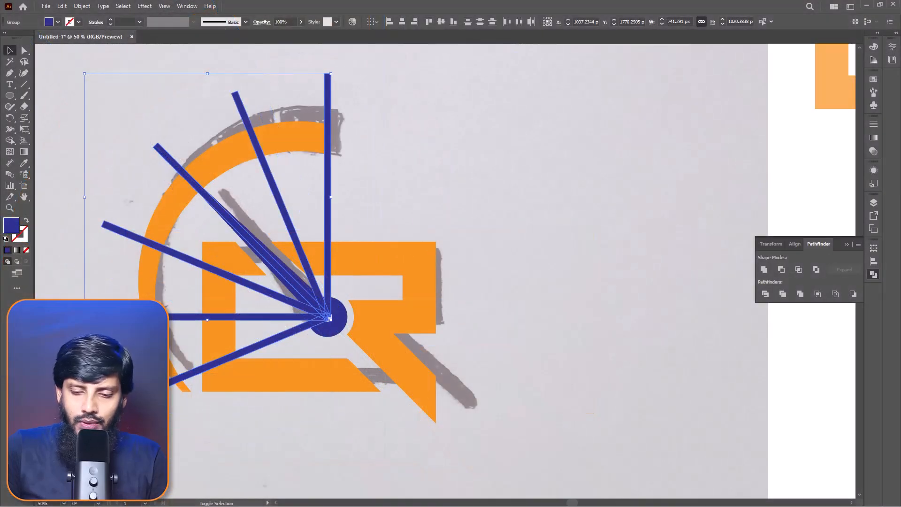
Step: Unite the radial bars except the vertical and lowest ones, and subtract them from the gauge arc with Minus Front
{"action": "left_click", "coordinate": [327, 201], "text": "shift"}
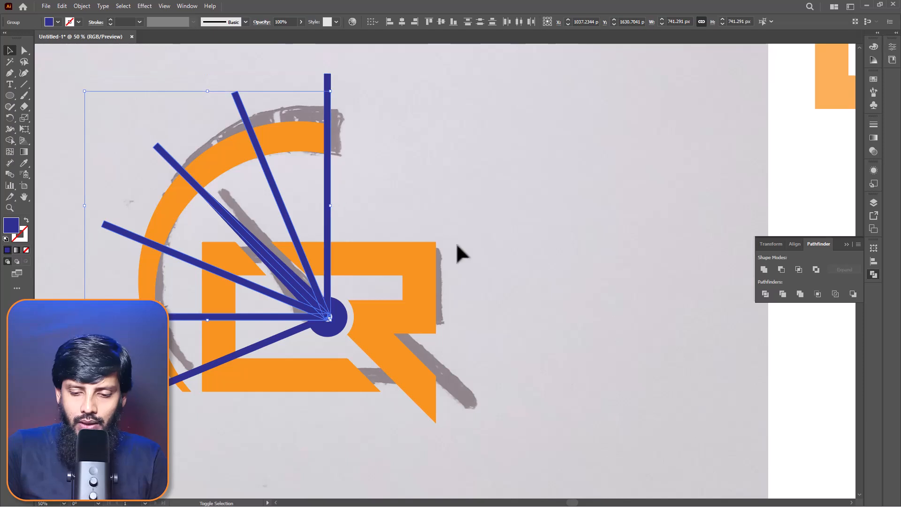
{"action": "left_click", "coordinate": [764, 271]}
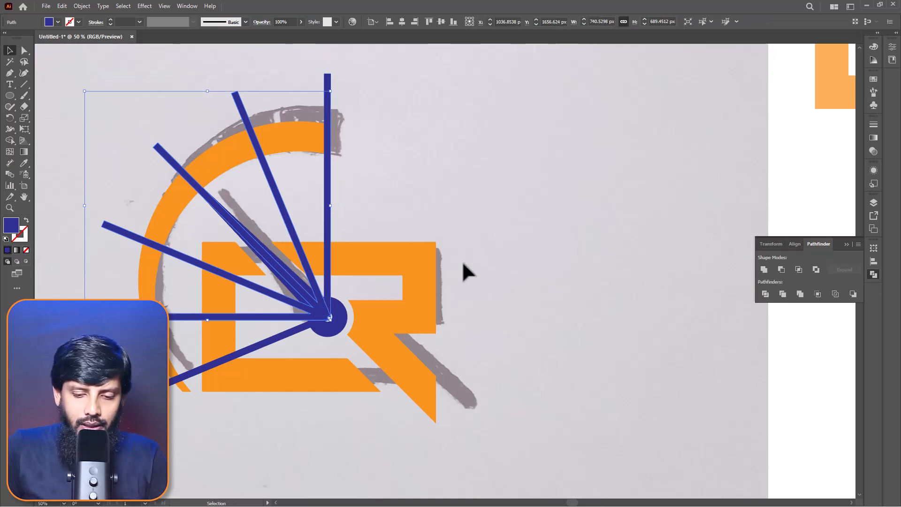
{"action": "left_click", "coordinate": [302, 145], "text": "shift"}
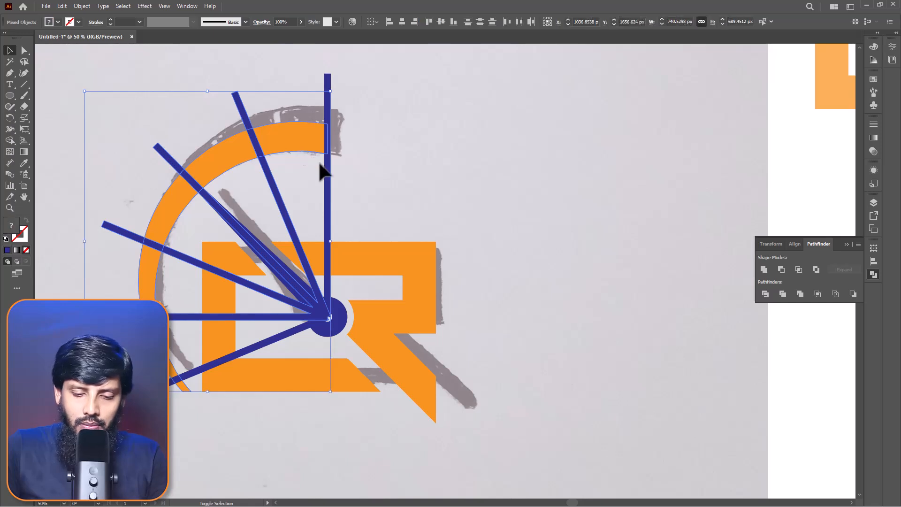
{"action": "left_click", "coordinate": [781, 270]}
{"action": "left_click", "coordinate": [401, 215]}
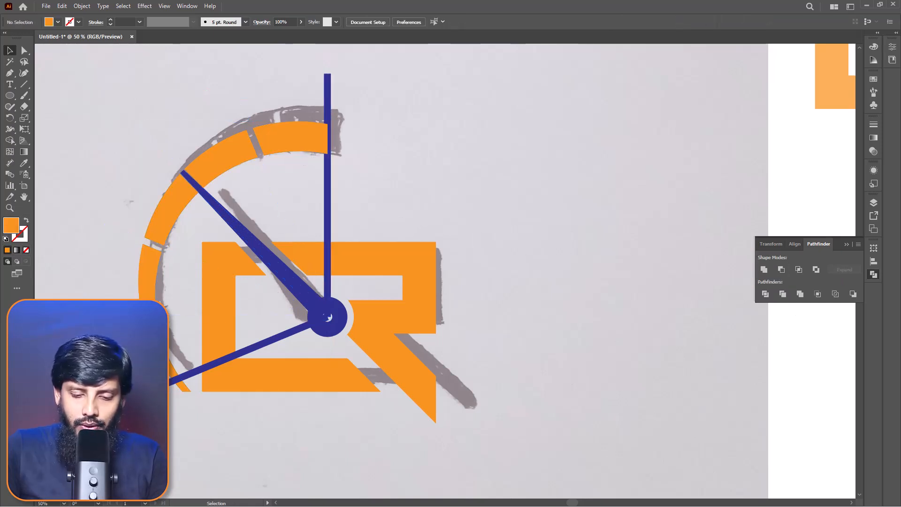
Step: Delete the leftover lowest and vertical radial bars
{"action": "left_click", "coordinate": [329, 316]}
{"action": "key", "text": "Delete"}
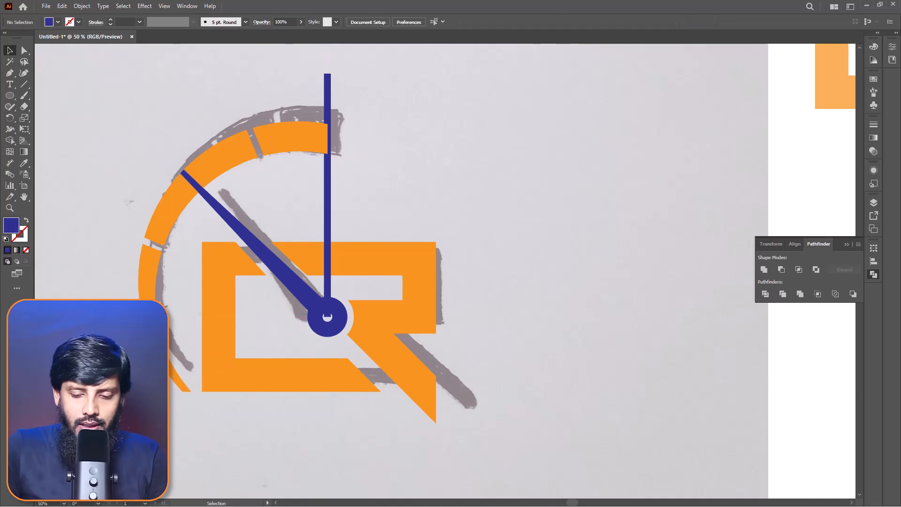
{"action": "left_click", "coordinate": [328, 110]}
{"action": "key", "text": "Delete"}
Step: Create an offset path of the needle at 20 px with Miter joins
{"action": "left_click", "coordinate": [246, 235]}
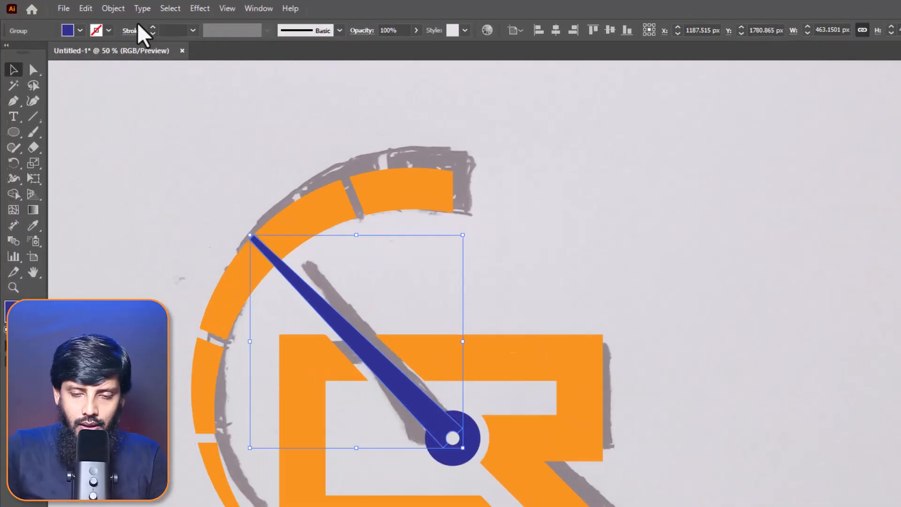
{"action": "left_click", "coordinate": [113, 8]}
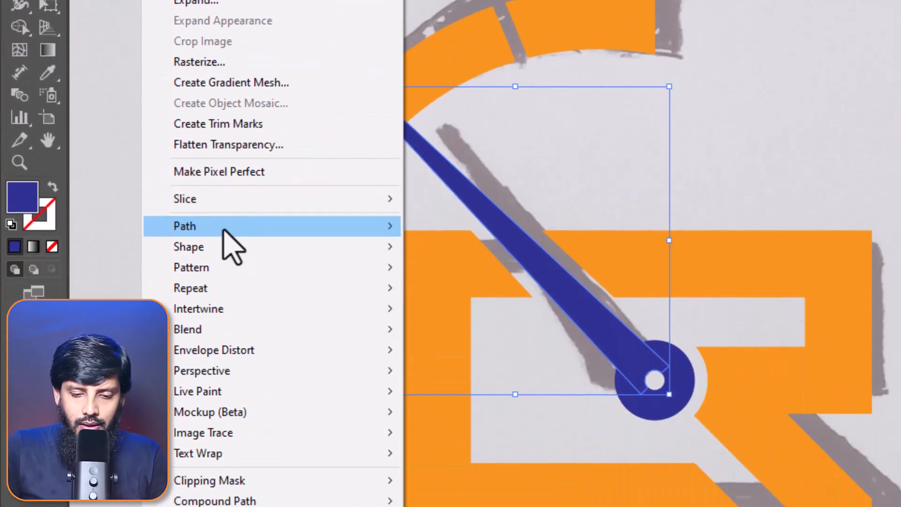
{"action": "mouse_move", "coordinate": [220, 331]}
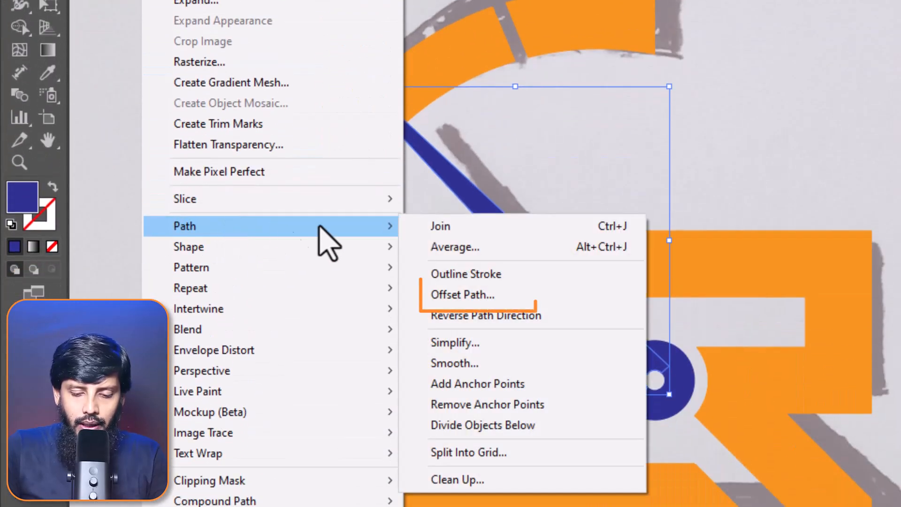
{"action": "left_click", "coordinate": [490, 299]}
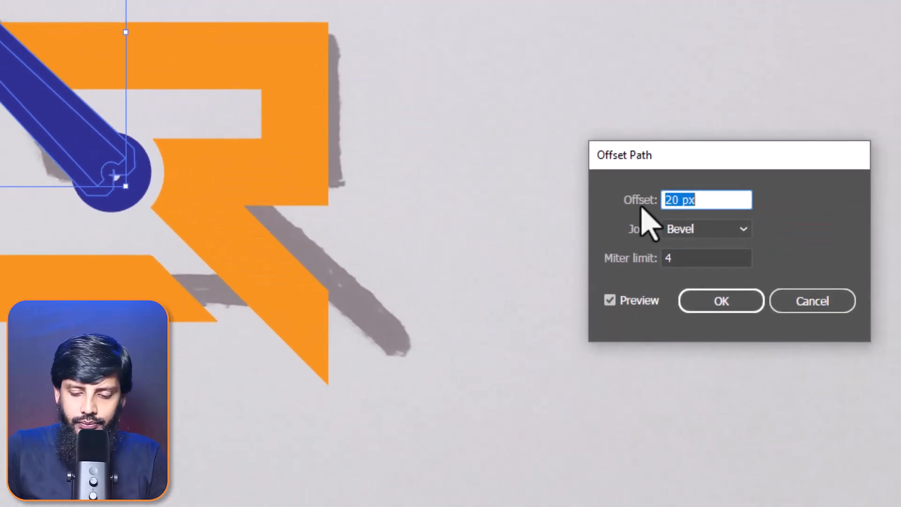
{"action": "left_click", "coordinate": [714, 238]}
{"action": "left_click", "coordinate": [719, 247]}
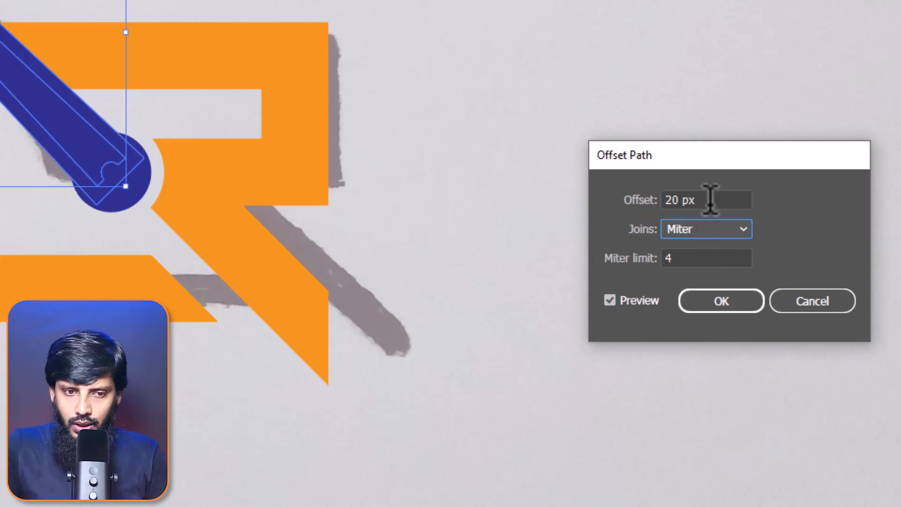
{"action": "left_click", "coordinate": [716, 302]}
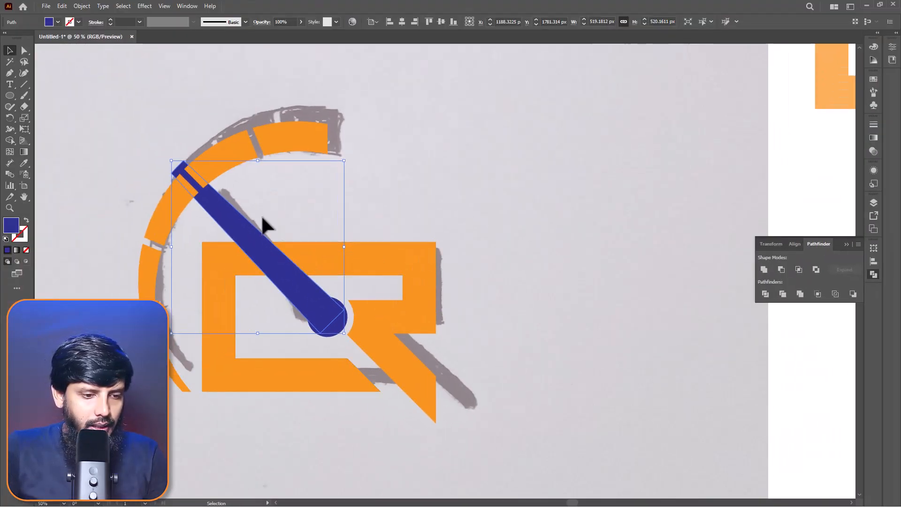
Step: Remove the needle's offset shape and the arc areas it covers with Shape Builder, leaving a gap around the needle tip
{"action": "left_click", "coordinate": [234, 165], "text": "shift"}
{"action": "left_click", "coordinate": [9, 140]}
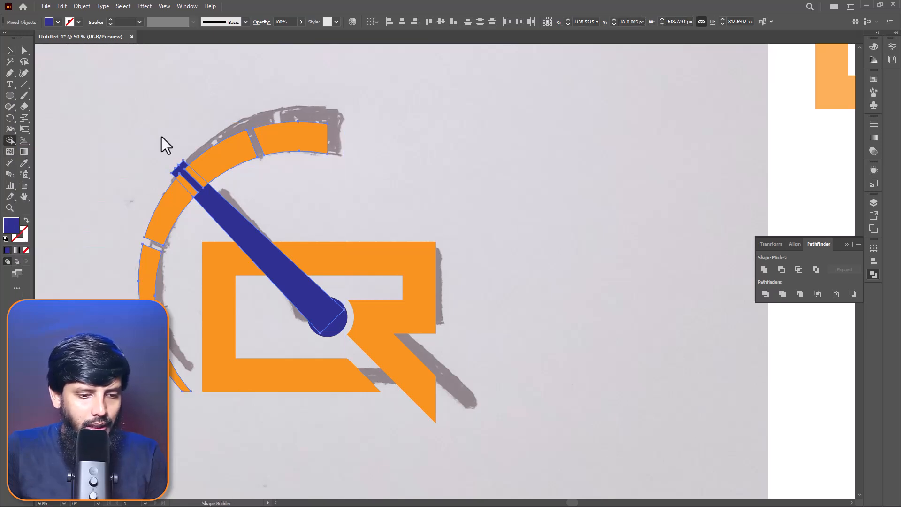
{"action": "scroll", "coordinate": [174, 170], "scroll_direction": "up", "scroll_amount": 4}
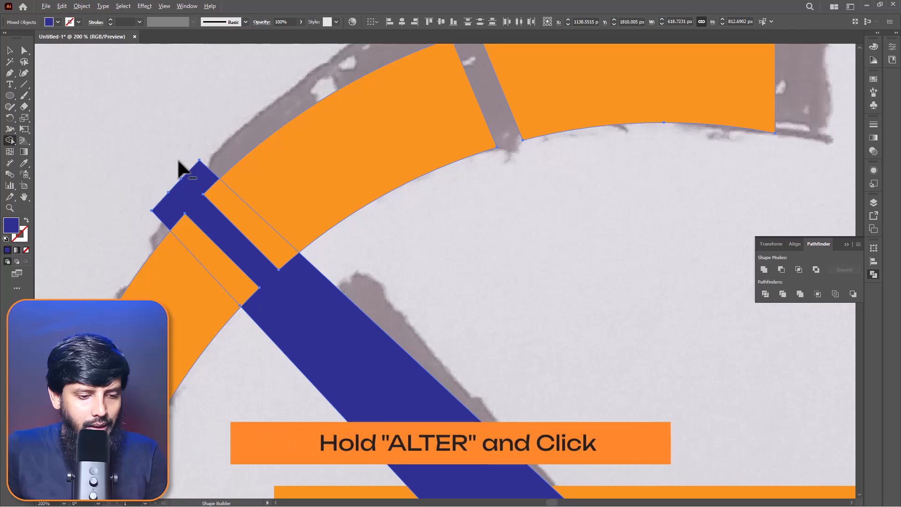
{"action": "mouse_move", "coordinate": [162, 171]}
{"action": "left_mouse_down"}
{"action": "mouse_move", "coordinate": [201, 237]}
{"action": "mouse_move", "coordinate": [201, 221]}
{"action": "left_mouse_up"}
{"action": "scroll", "coordinate": [144, 161], "scroll_direction": "down", "scroll_amount": 4}
{"action": "left_click", "coordinate": [10, 50]}
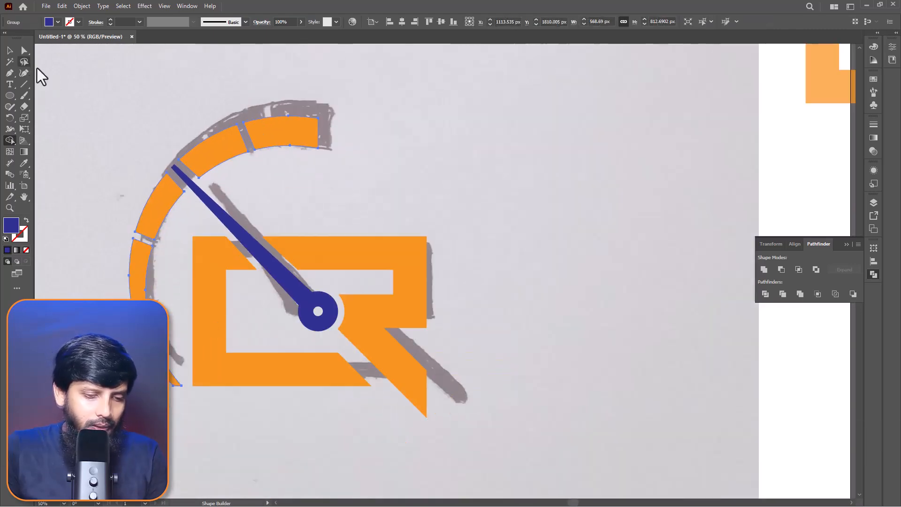
Step: Unite the needle with its hub, and the overlapping pieces of the R frame, into single separate shapes
{"action": "scroll", "coordinate": [191, 171], "scroll_direction": "down", "scroll_amount": 1}
{"action": "left_click_drag", "start_coordinate": [423, 374], "coordinate": [420, 375]}
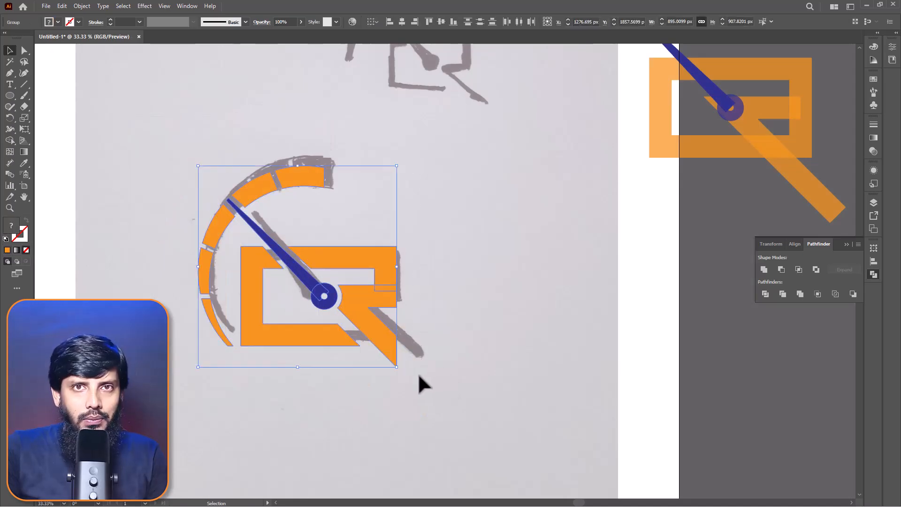
{"action": "scroll", "coordinate": [396, 367], "scroll_direction": "up", "scroll_amount": 1}
{"action": "left_click", "coordinate": [342, 317]}
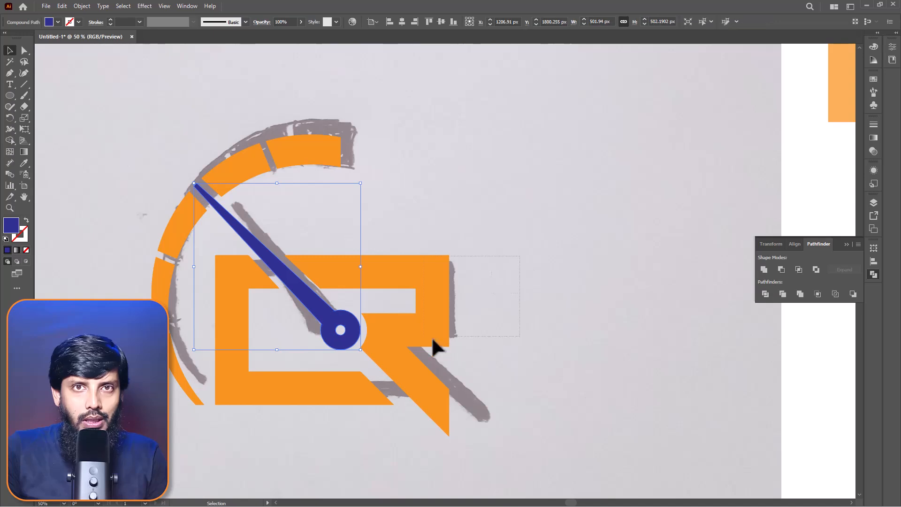
{"action": "left_click", "coordinate": [447, 329]}
{"action": "right_click", "coordinate": [356, 218]}
{"action": "left_click", "coordinate": [266, 342]}
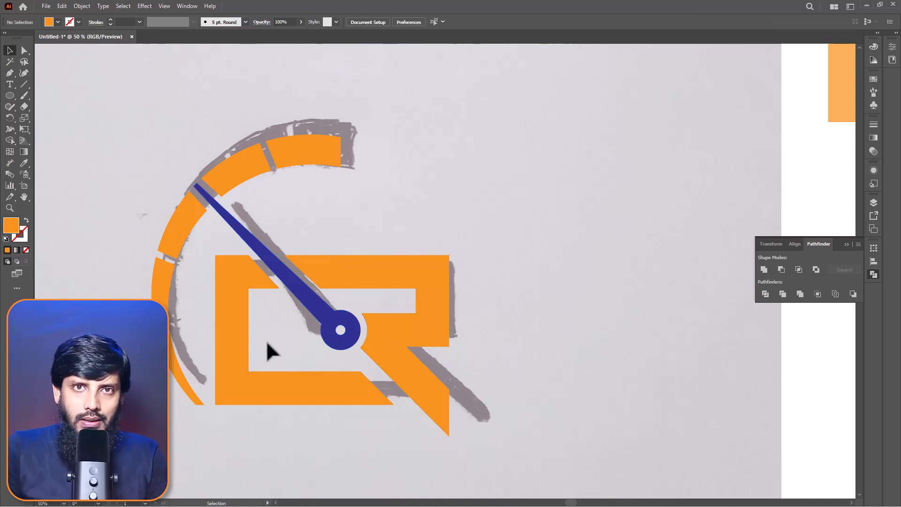
Step: Recolour the C-shaped frame part and lower arc segments red, the R and upper arc segments blue, and the needle with hub dark grey
{"action": "left_click", "coordinate": [238, 361]}
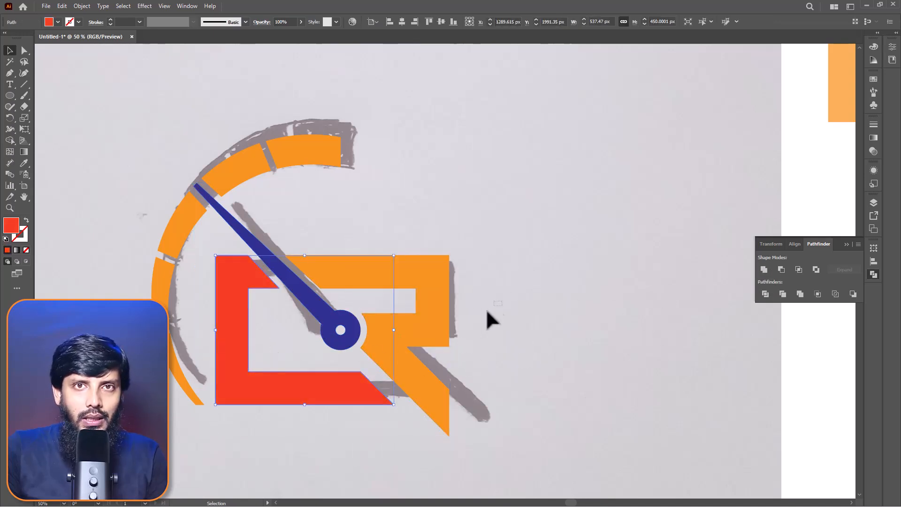
{"action": "left_click", "coordinate": [431, 334]}
{"action": "left_click", "coordinate": [338, 346]}
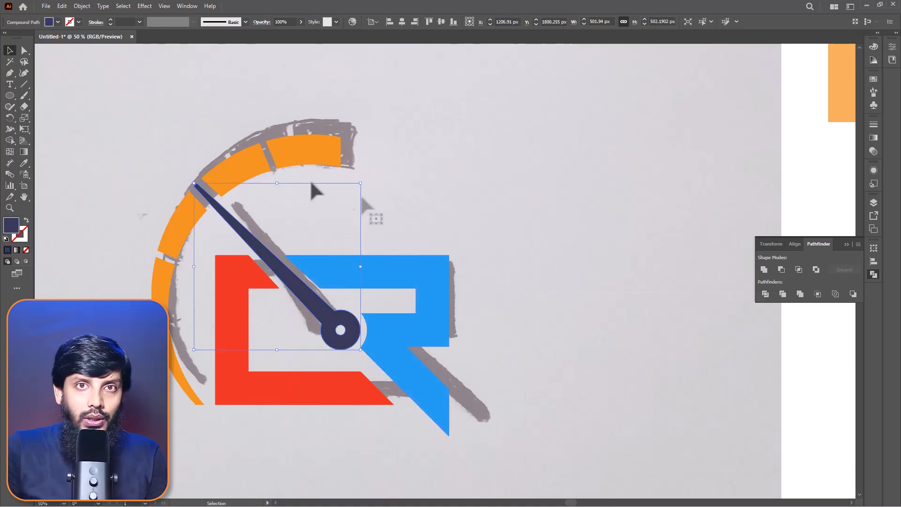
{"action": "left_click", "coordinate": [142, 151]}
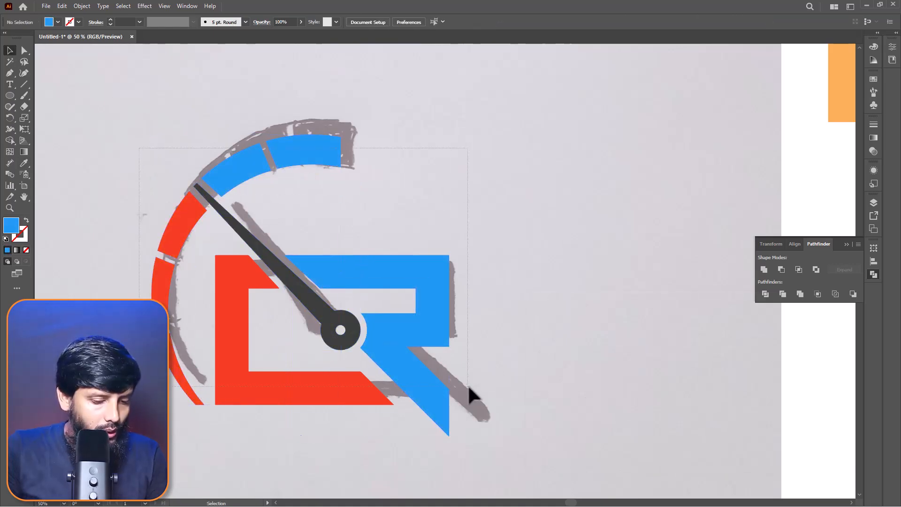